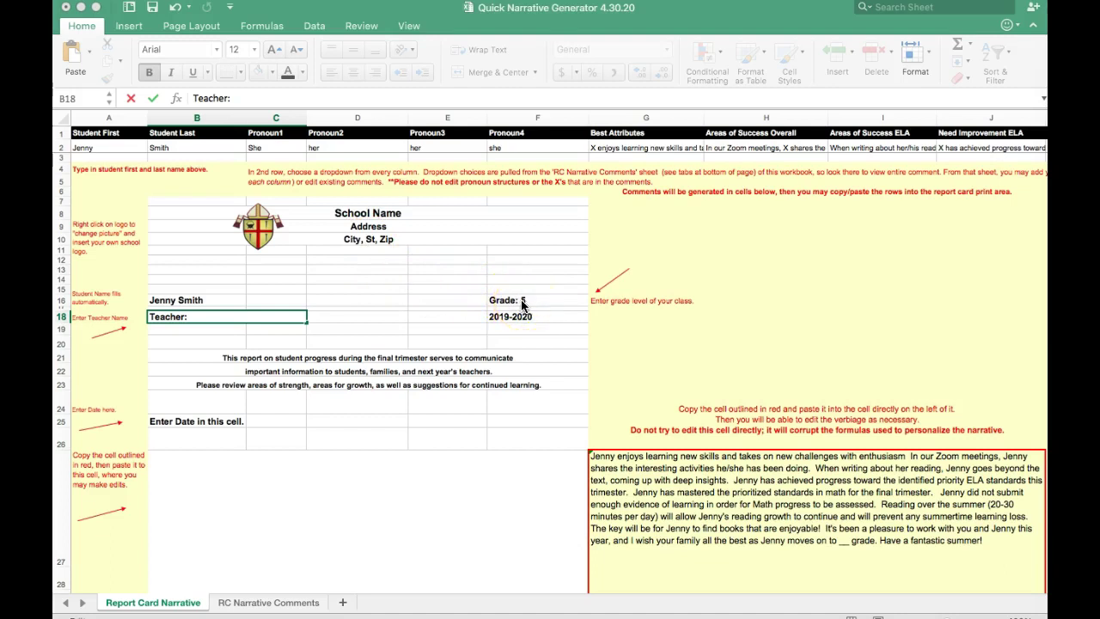
- Enter the teacher's name in the Teacher cell B18
left_click(201, 317)
double_click(201, 318)
type("Mrs. Noya")
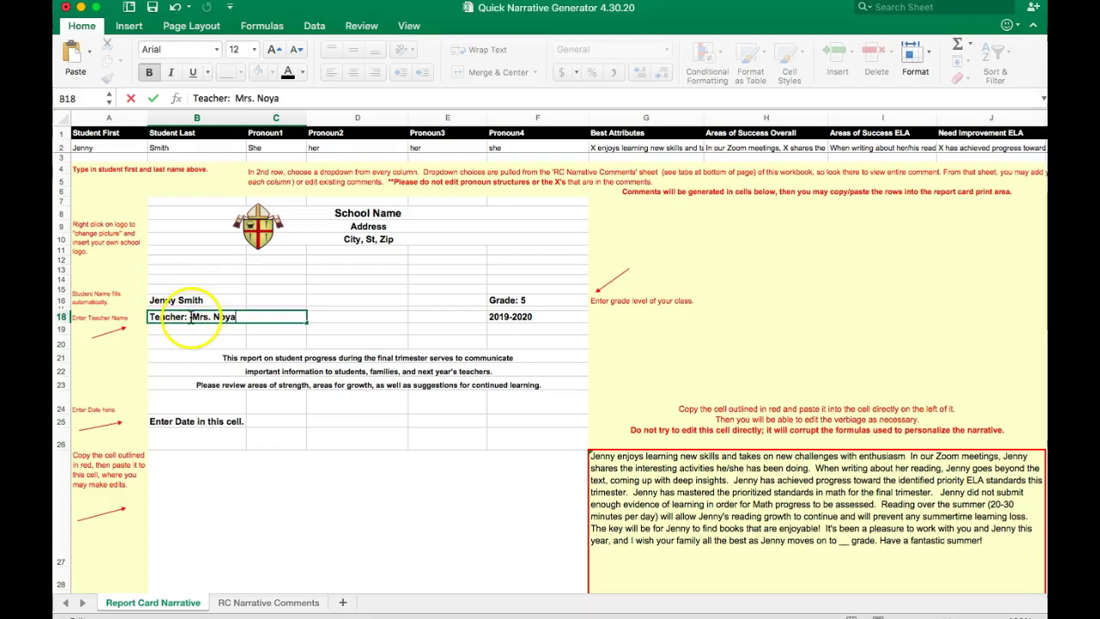
left_click(191, 317)
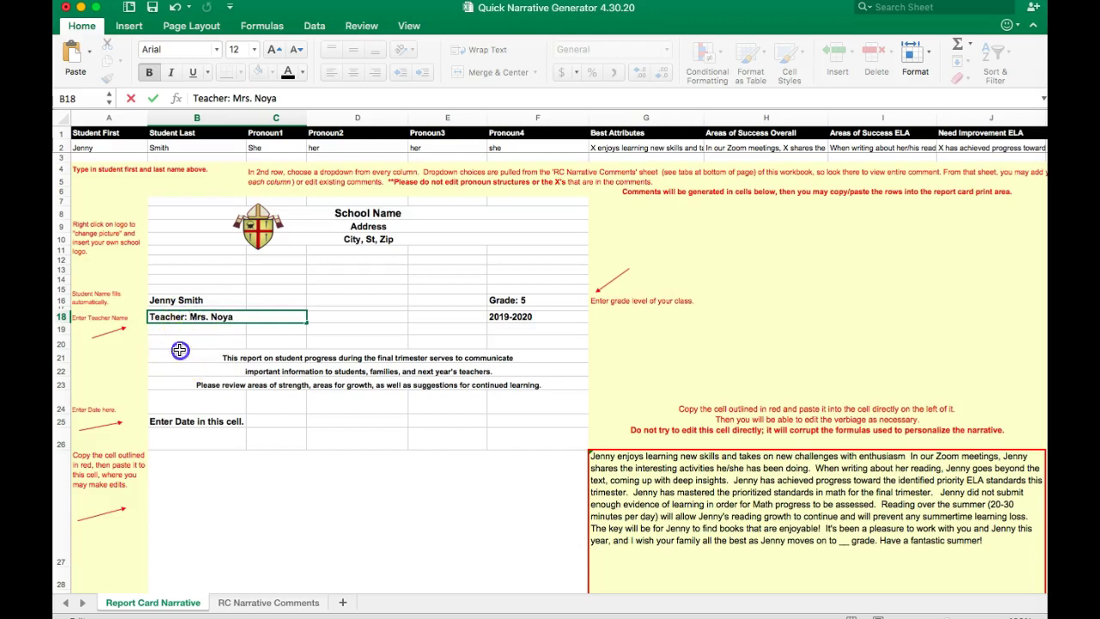
left_click(185, 357)
- Enter the new student's first name in A2 and last name in B2
left_click(172, 300)
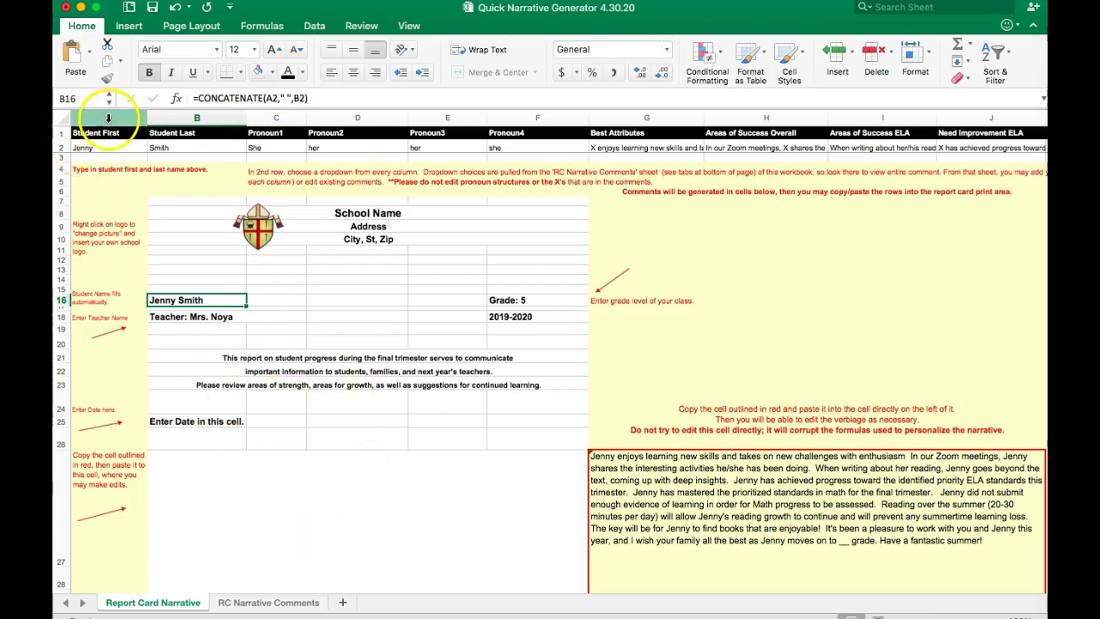
left_click(103, 147)
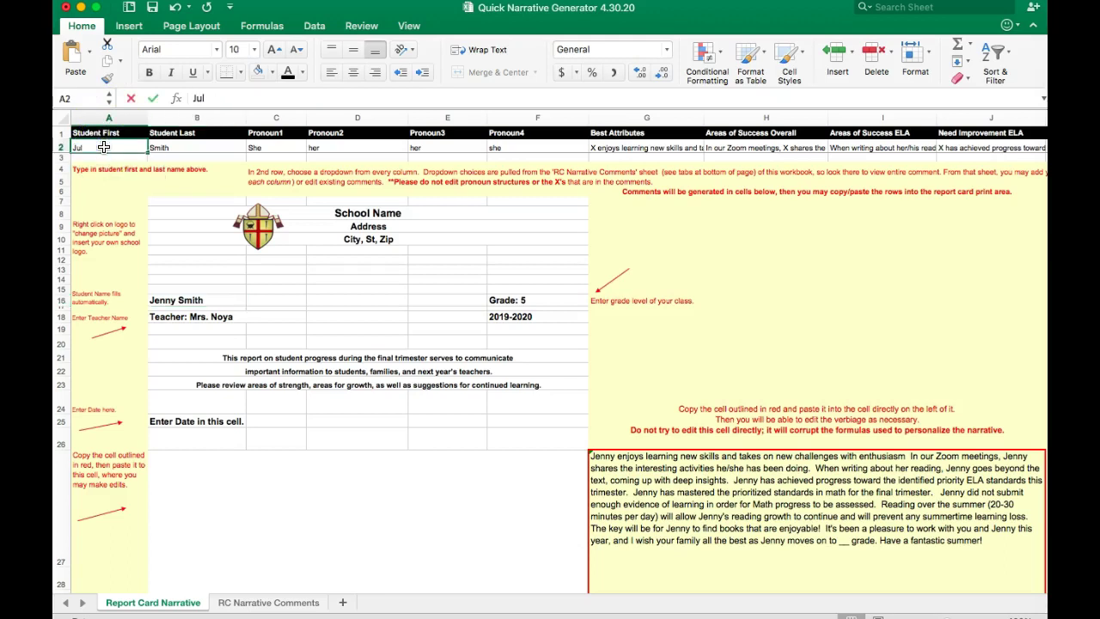
key("Tab")
type("Ca")
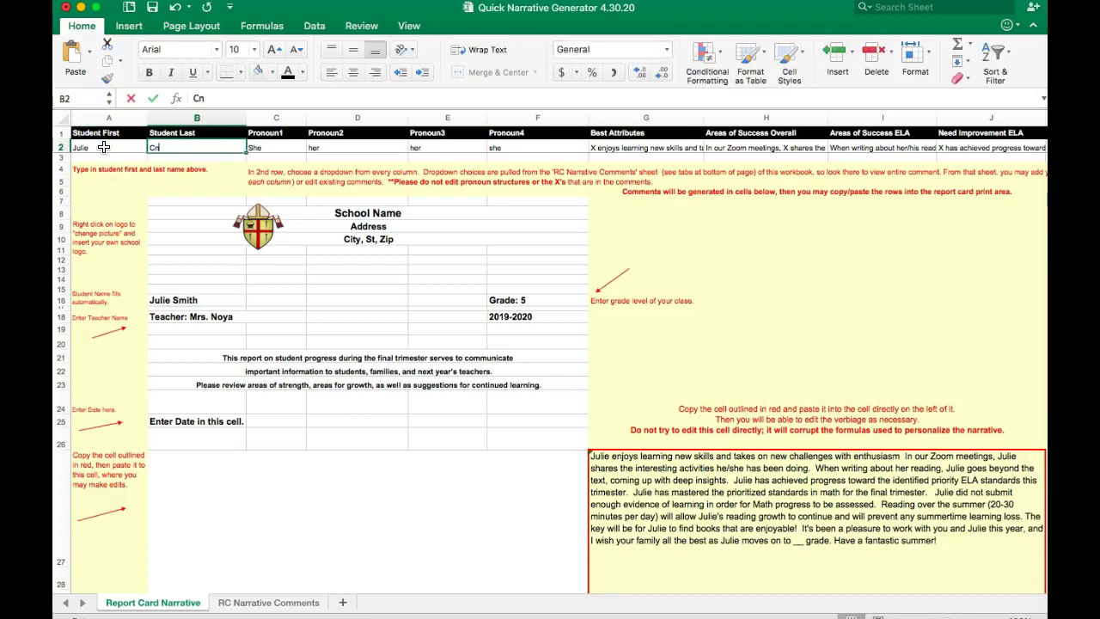
type("ntillon")
left_click(239, 265)
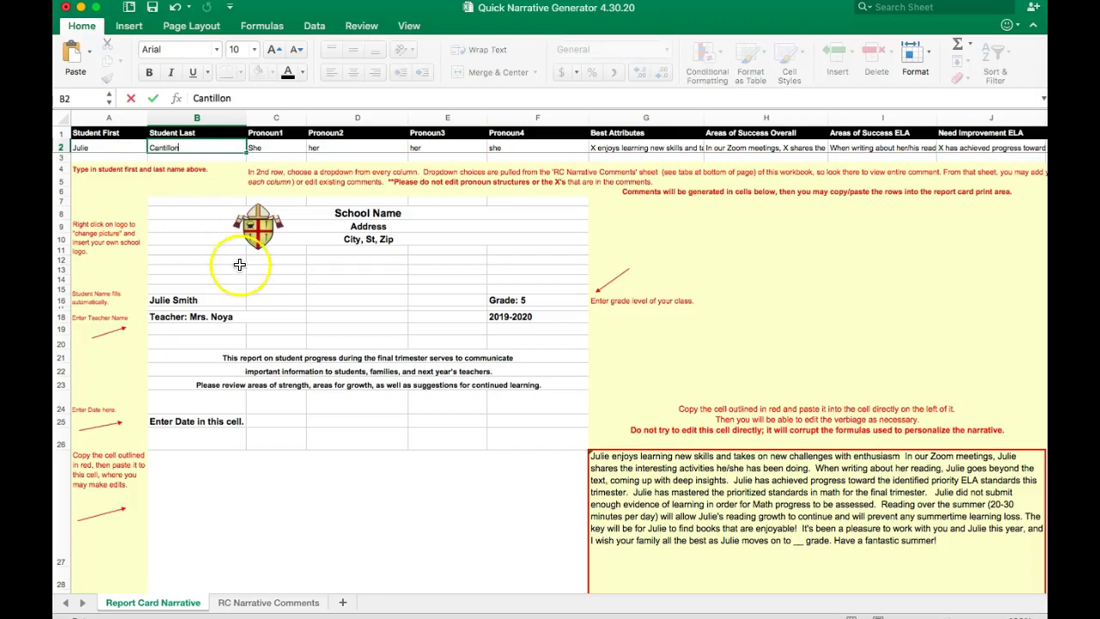
key("Return")
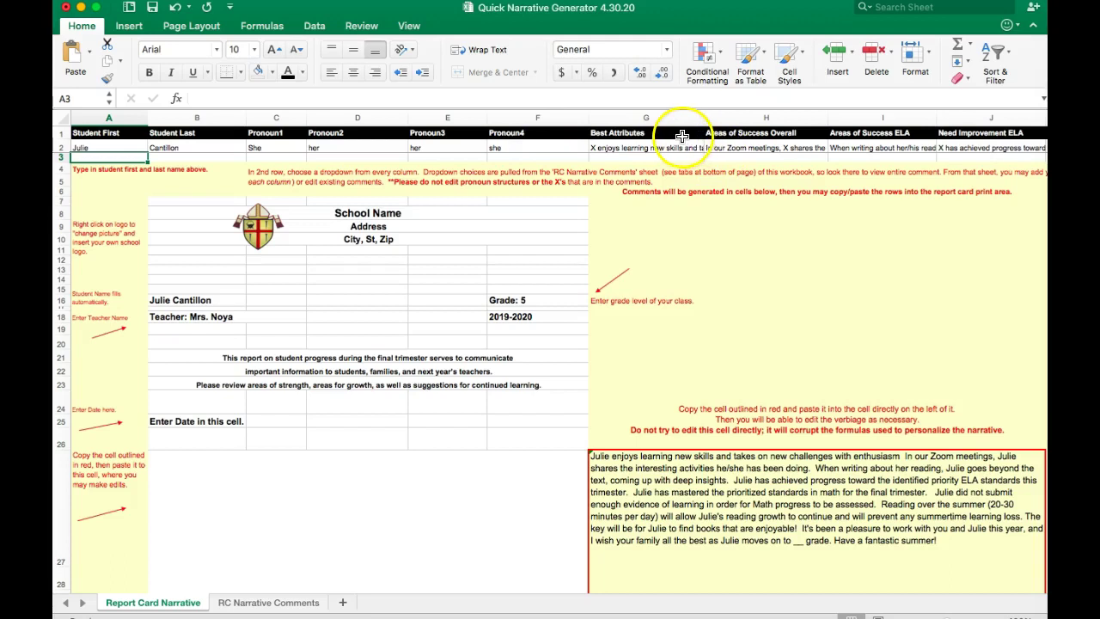
- Choose the excellent work habits comment as the best attribute in G2
left_click(682, 144)
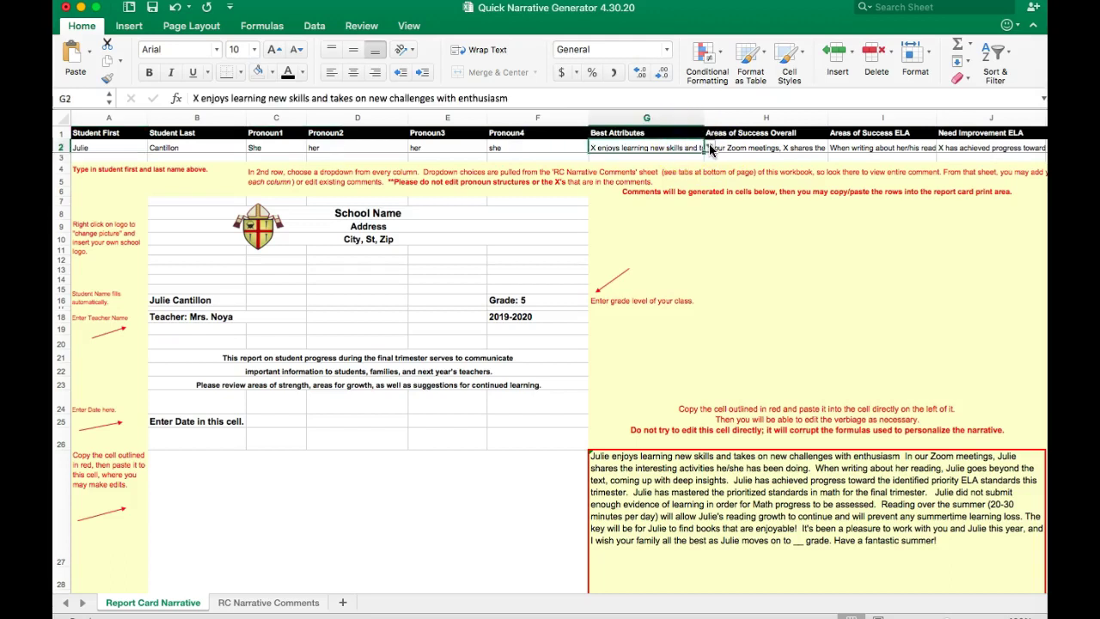
left_click(709, 148)
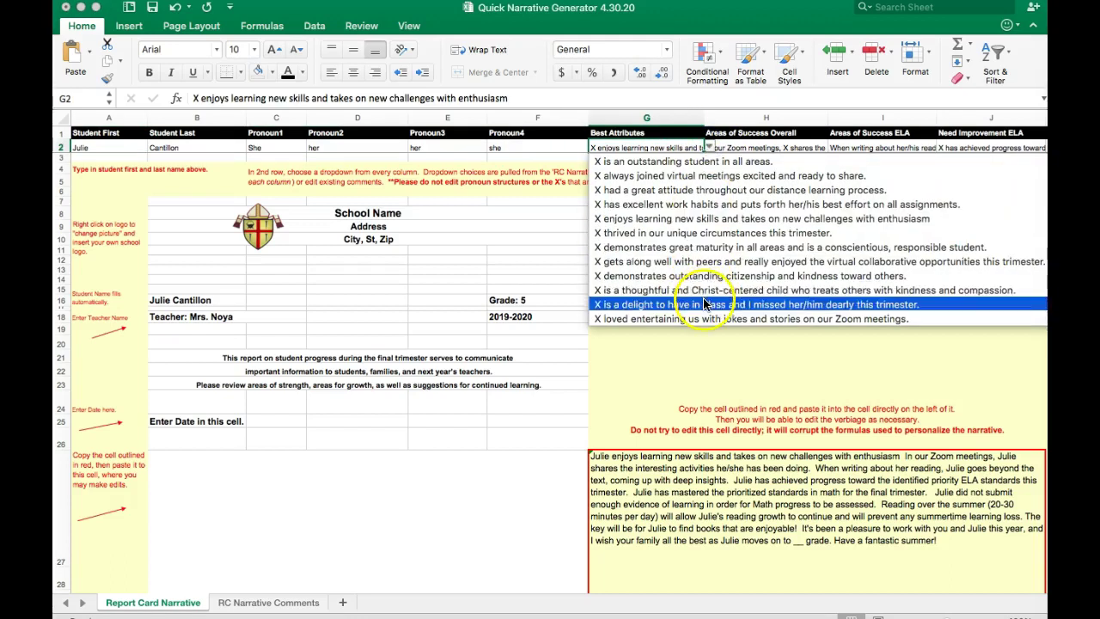
left_click(700, 146)
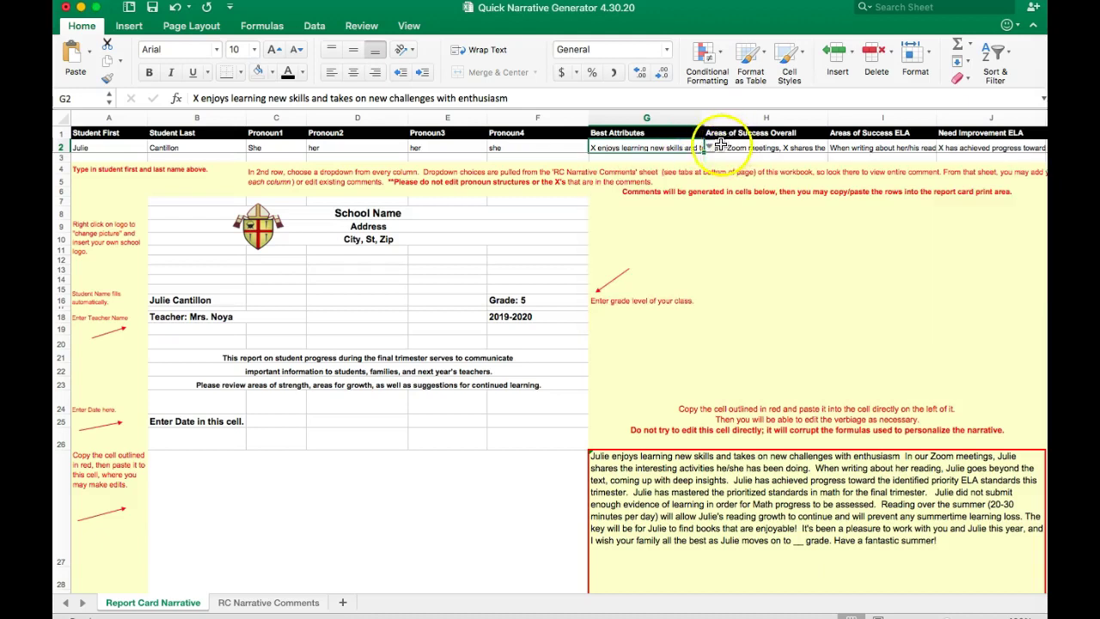
left_click(706, 147)
left_click(709, 204)
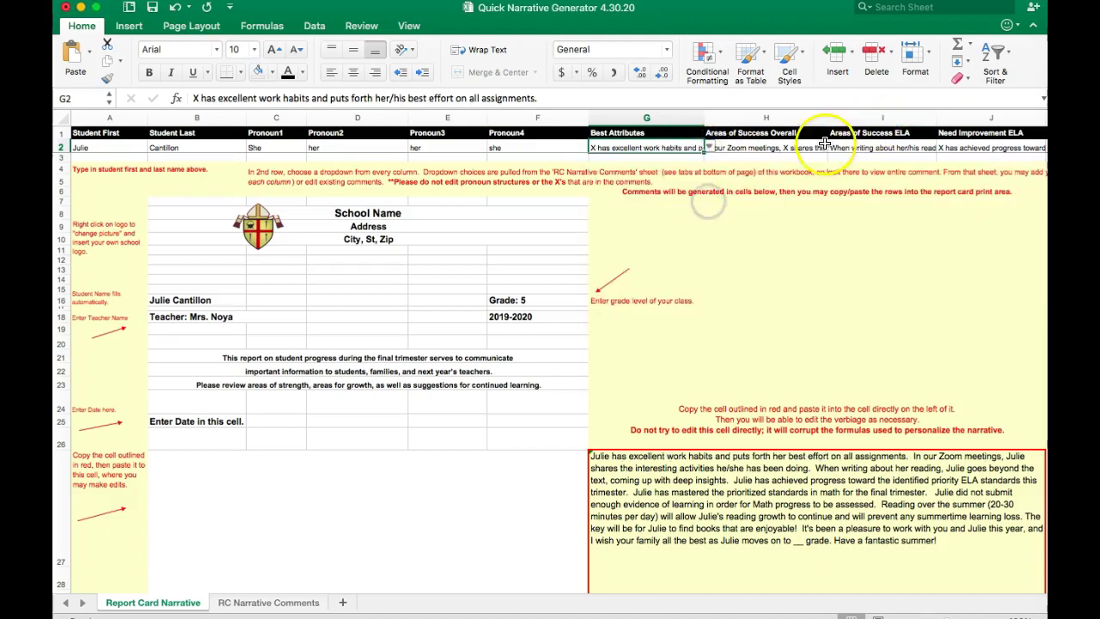
- Pick the on-task and focused overall success comment in H2 and the strong reading comprehension ELA comment in I2
left_click(786, 148)
left_click(833, 148)
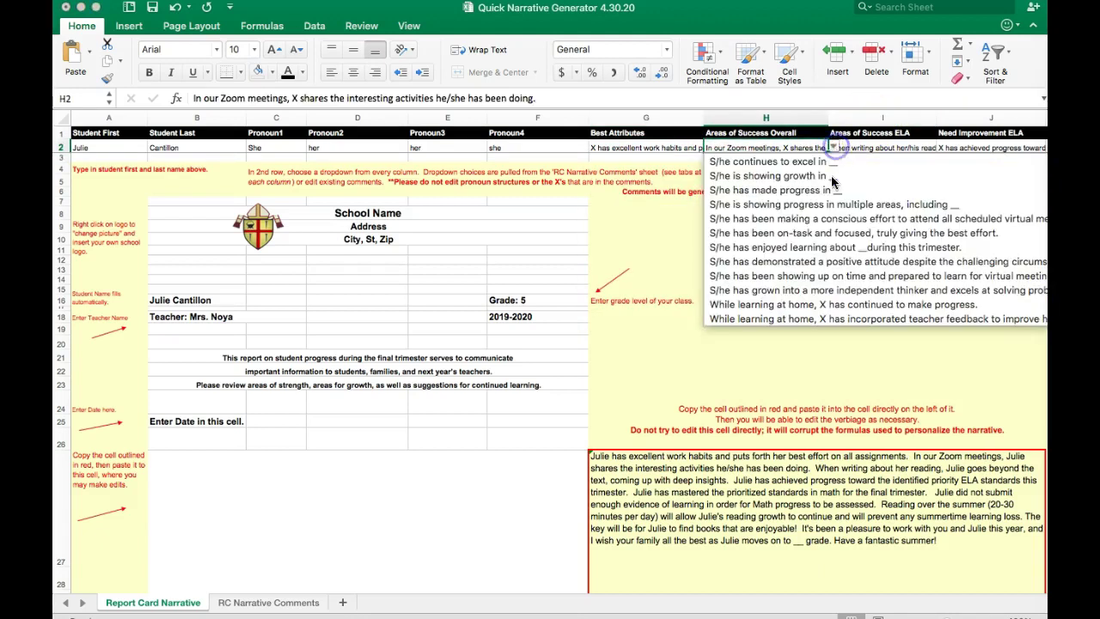
left_click(829, 226)
left_click(881, 148)
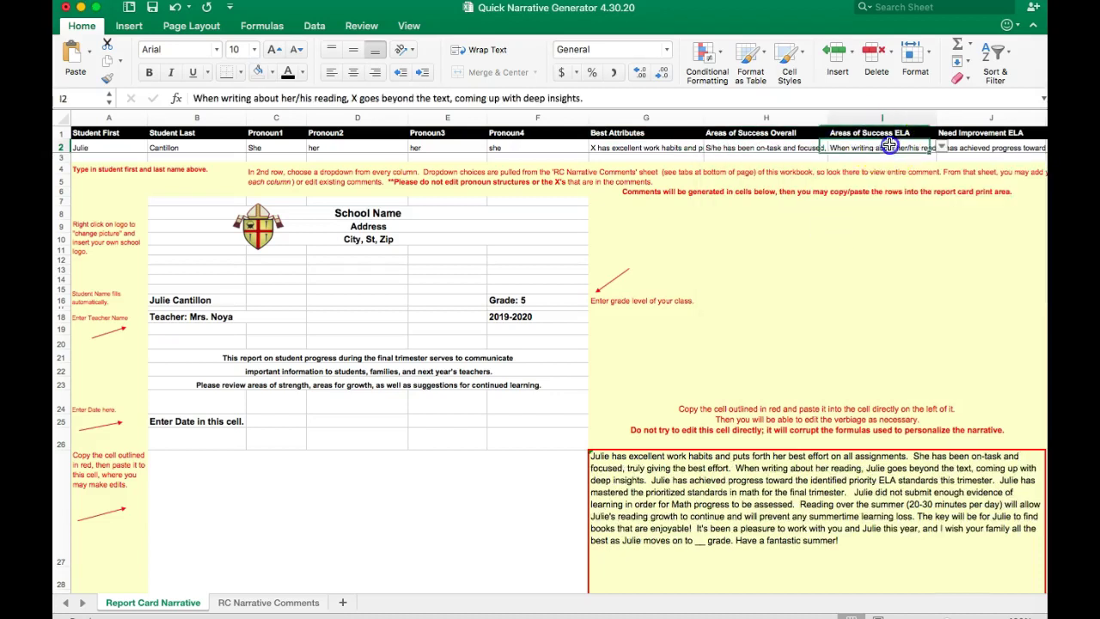
left_click(942, 148)
left_click(936, 174)
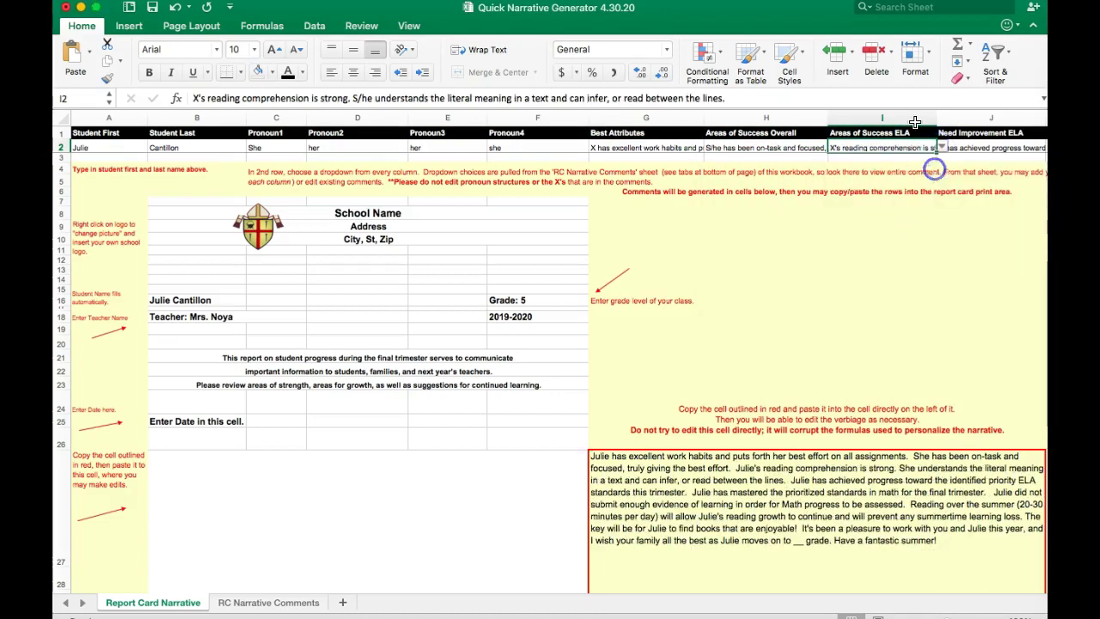
- Choose the assessment-data reading growth comment for ELA improvement in J2
left_click_drag(904, 21, 735, 24)
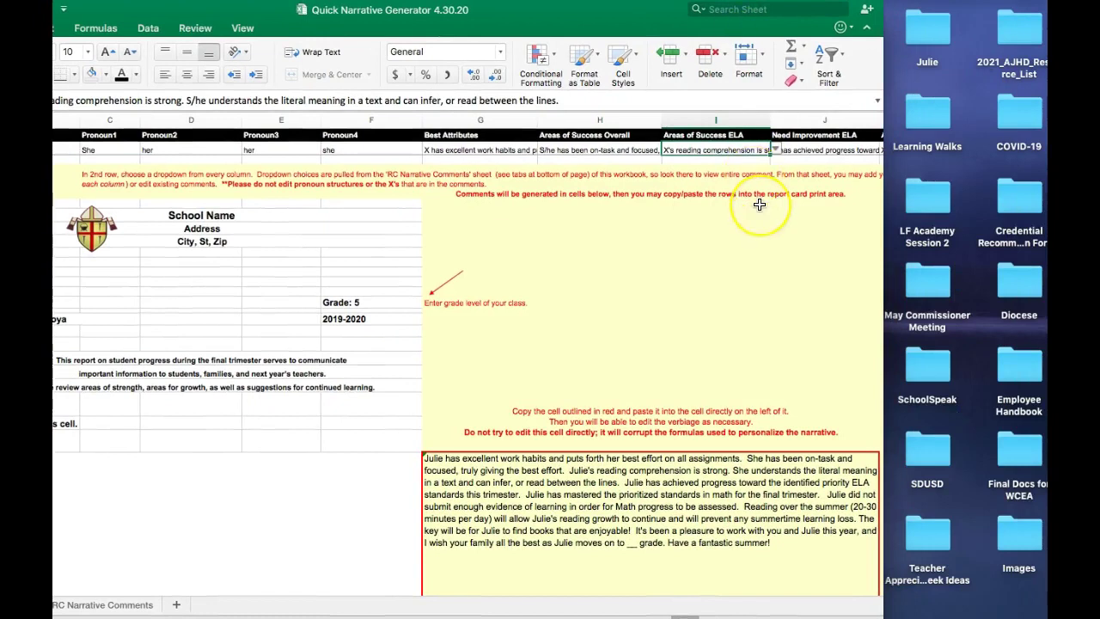
scroll(759, 204, "right", 3)
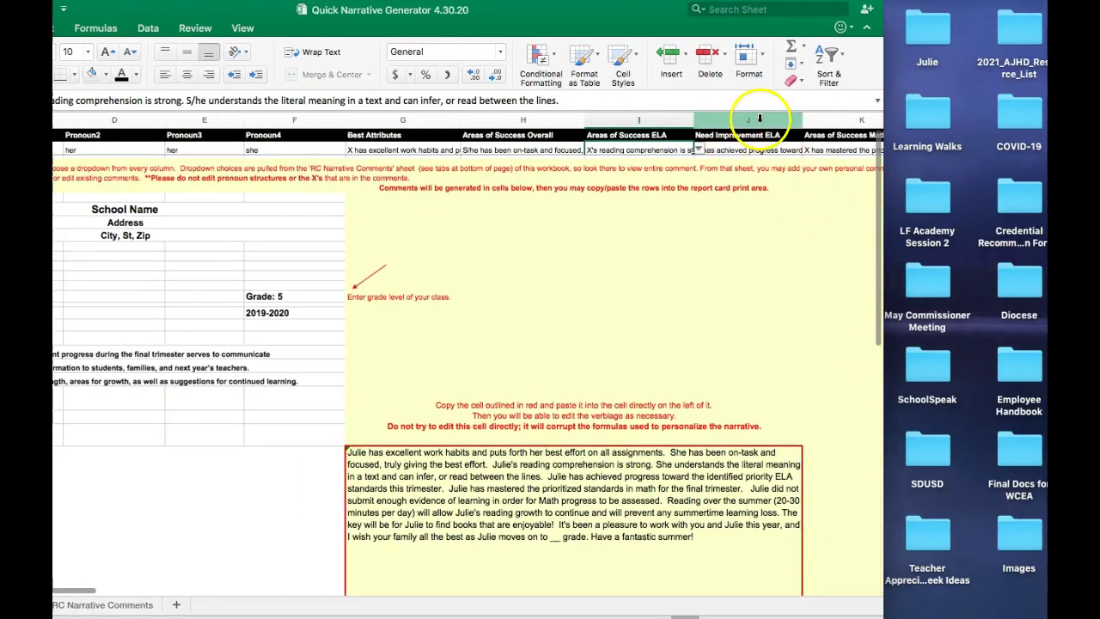
left_click(769, 135)
left_click(798, 150)
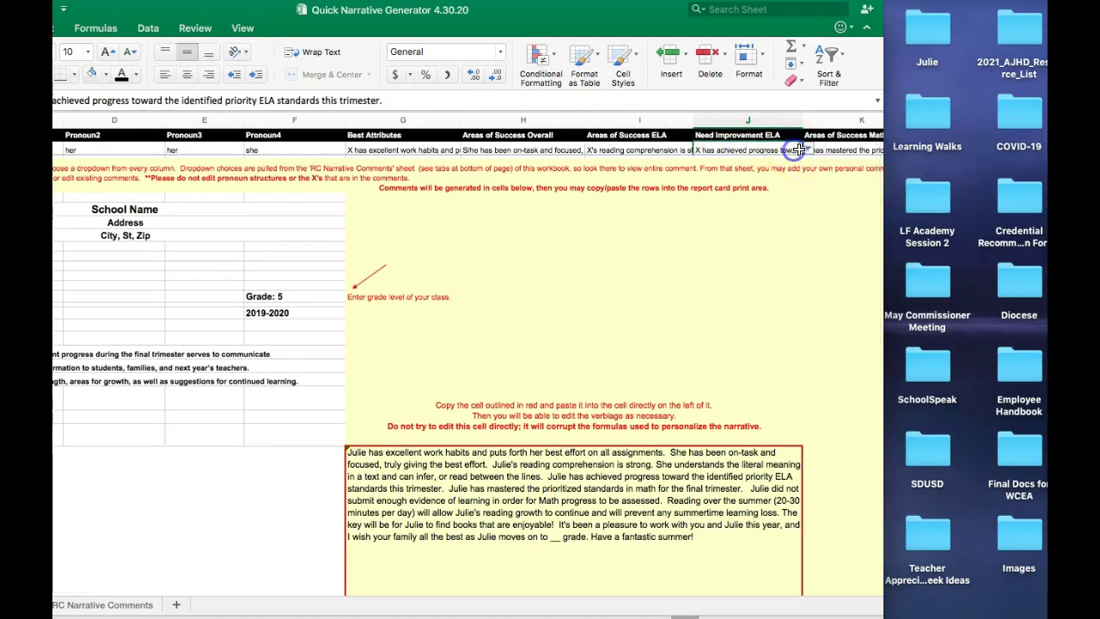
left_click(806, 150)
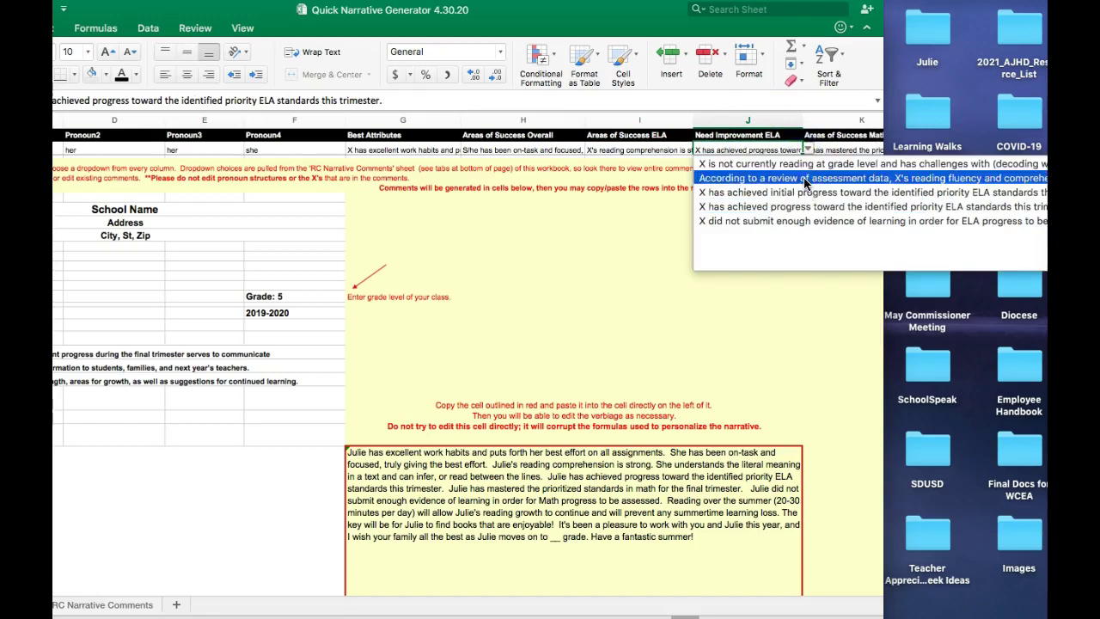
left_click(804, 170)
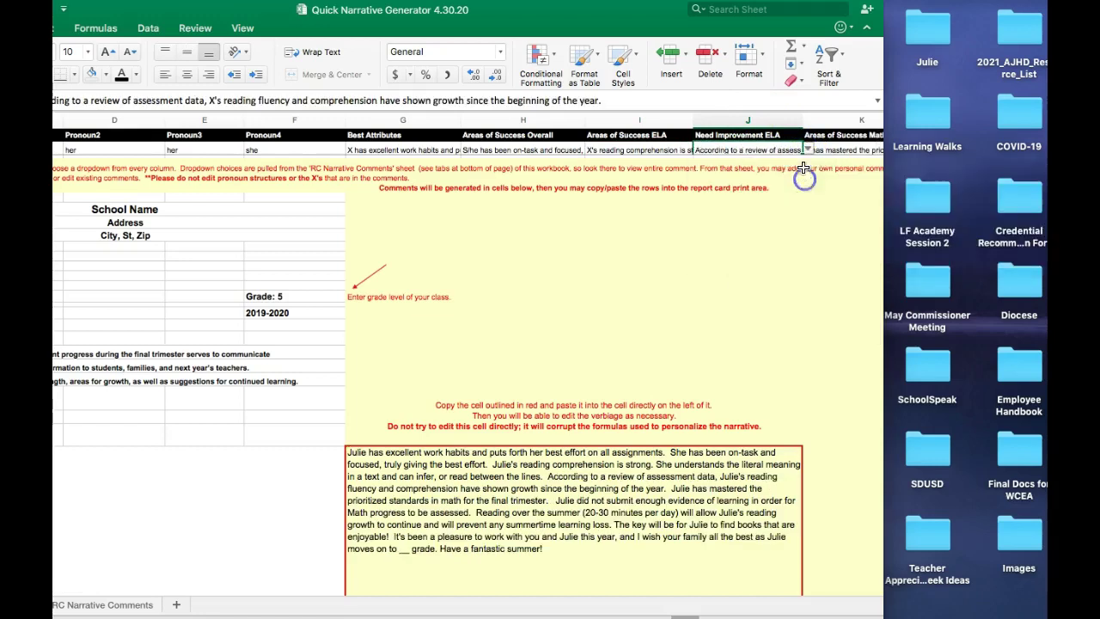
- Pick the mastered prioritized standards math comment in K2 and the best way to address this issue suggestion in M2
left_click(848, 149)
scroll(848, 150, "right", 5)
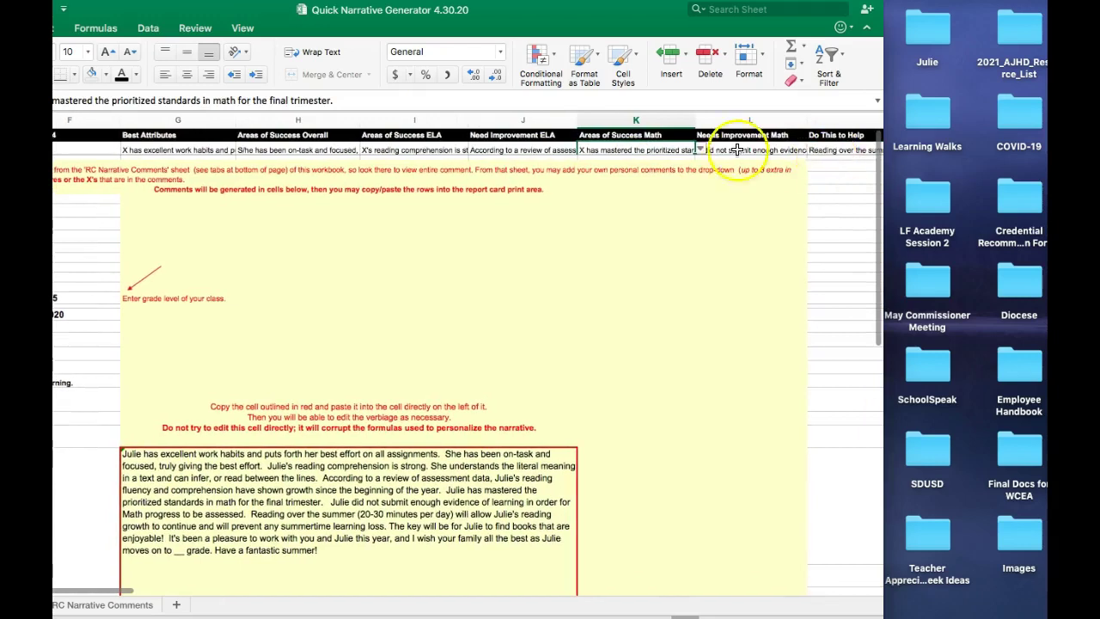
left_click(699, 150)
left_click(694, 165)
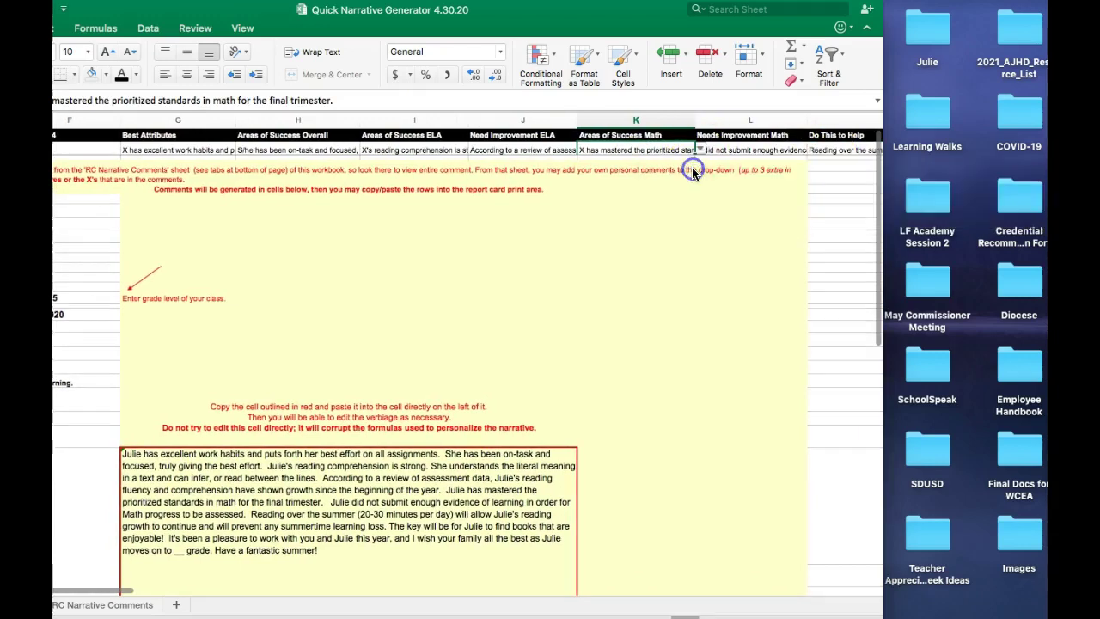
scroll(694, 172, "right", 2)
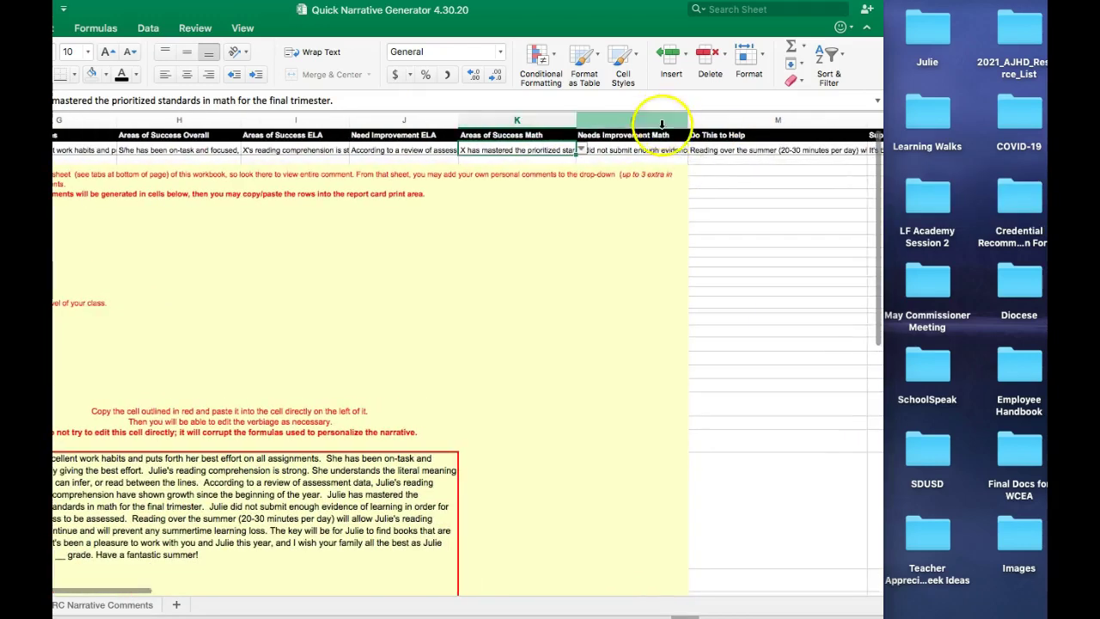
left_click(713, 151)
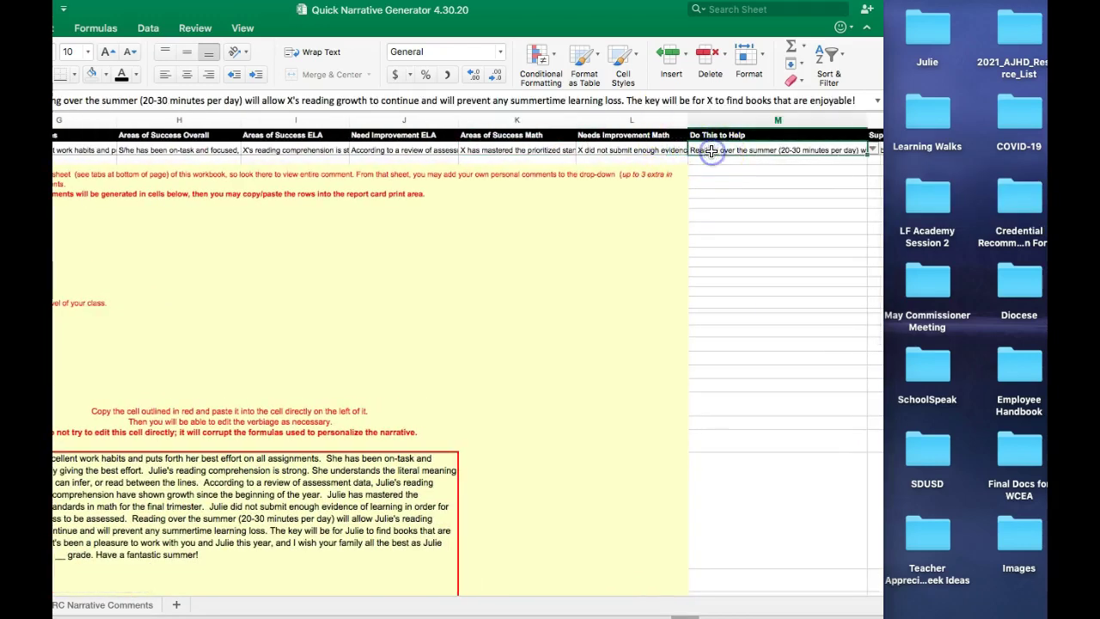
left_click(870, 150)
left_click(837, 176)
- Choose the thank-you for playing an important role supportive statement in N2
scroll(836, 175, "right", 1)
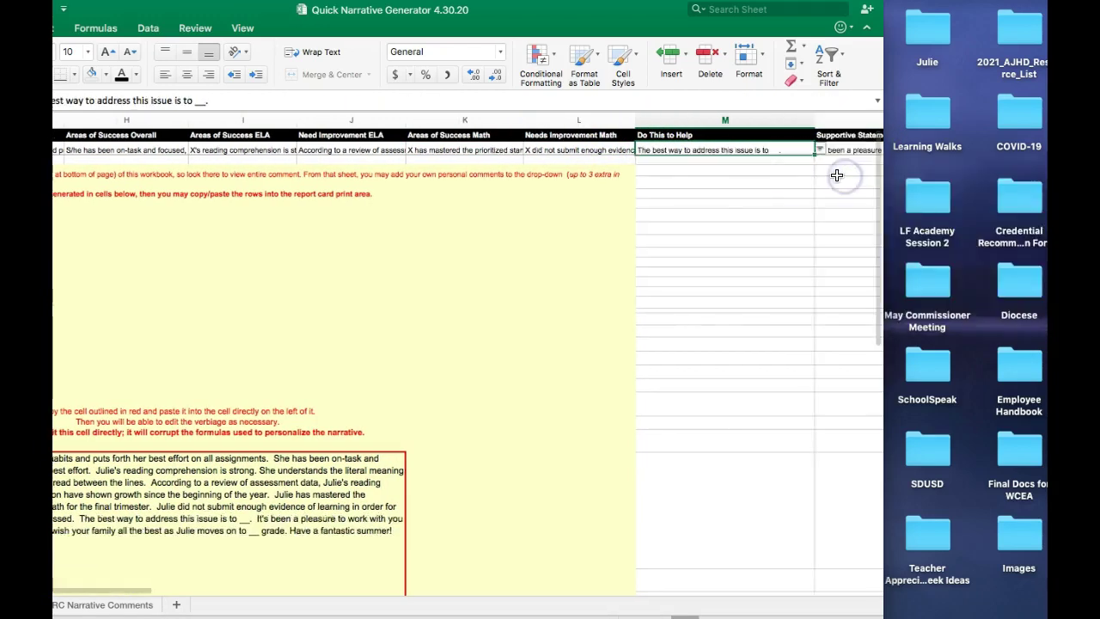
scroll(829, 172, "right", 1)
left_click(812, 153)
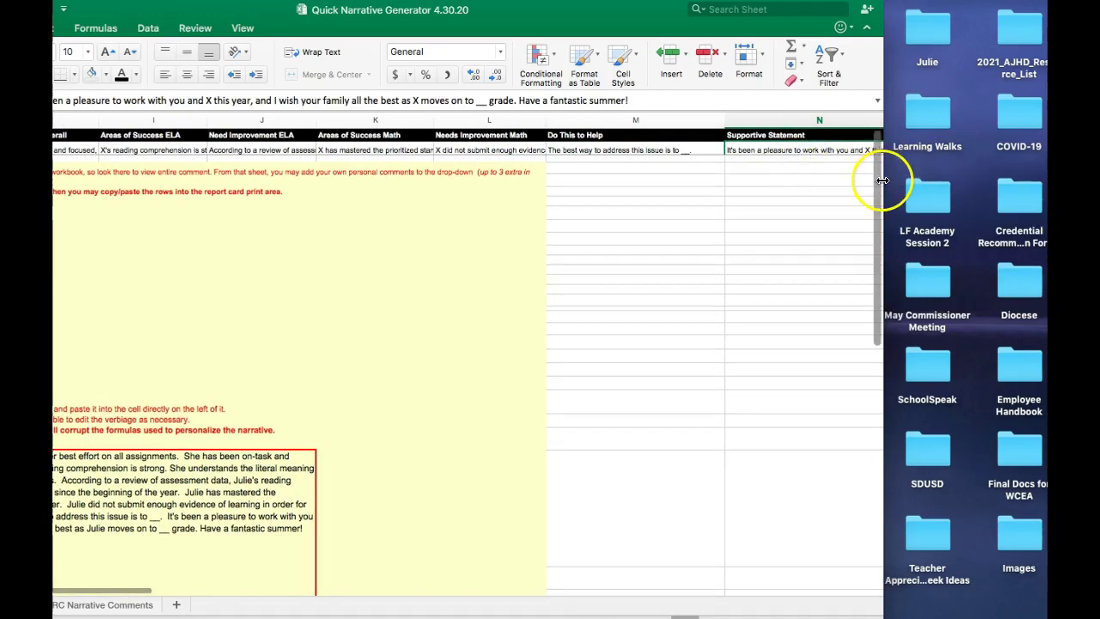
left_click_drag(886, 177, 988, 180)
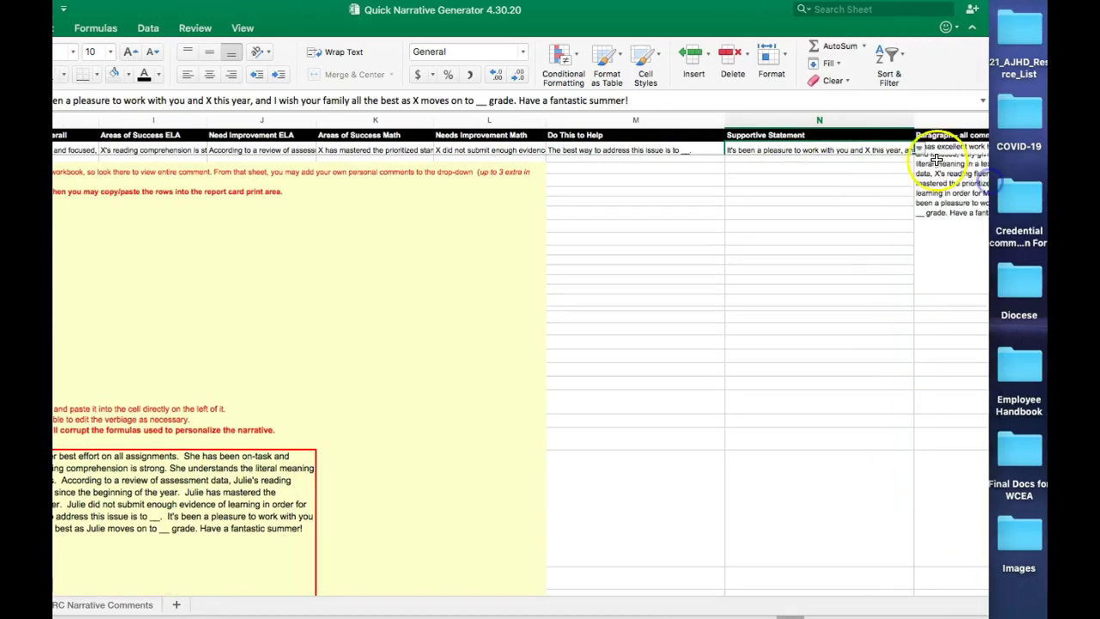
left_click(918, 150)
left_click(907, 182)
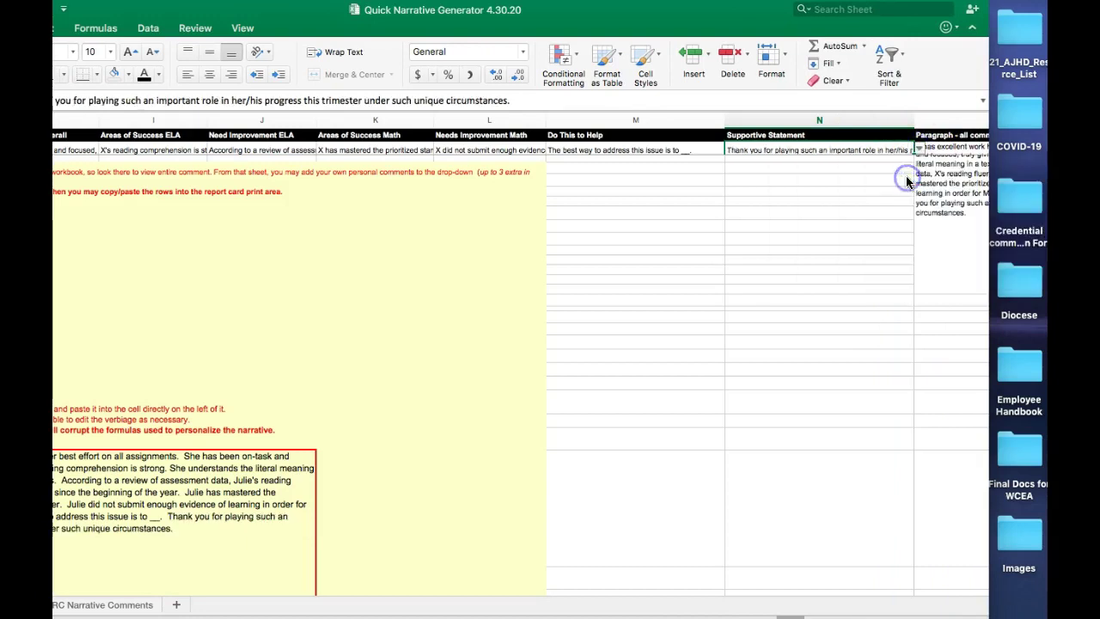
scroll(823, 204, "left", 2)
scroll(824, 204, "left", 6)
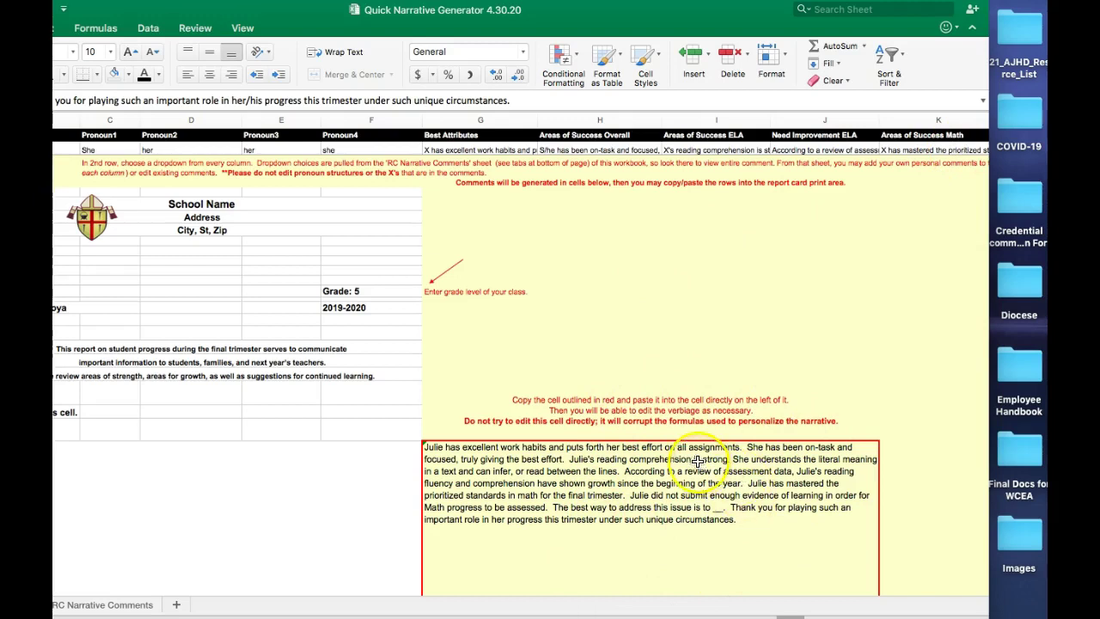
left_click_drag(802, 32, 913, 33)
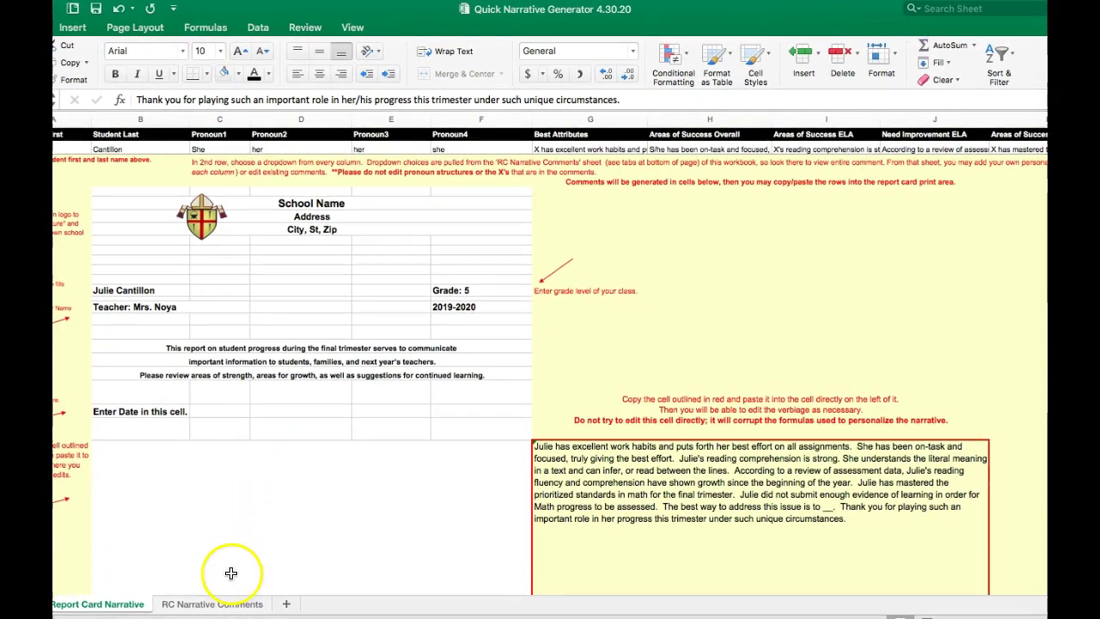
- Browse the comment columns on RC Narrative Comments, then go back to the Report Card Narrative sheet
left_click(217, 604)
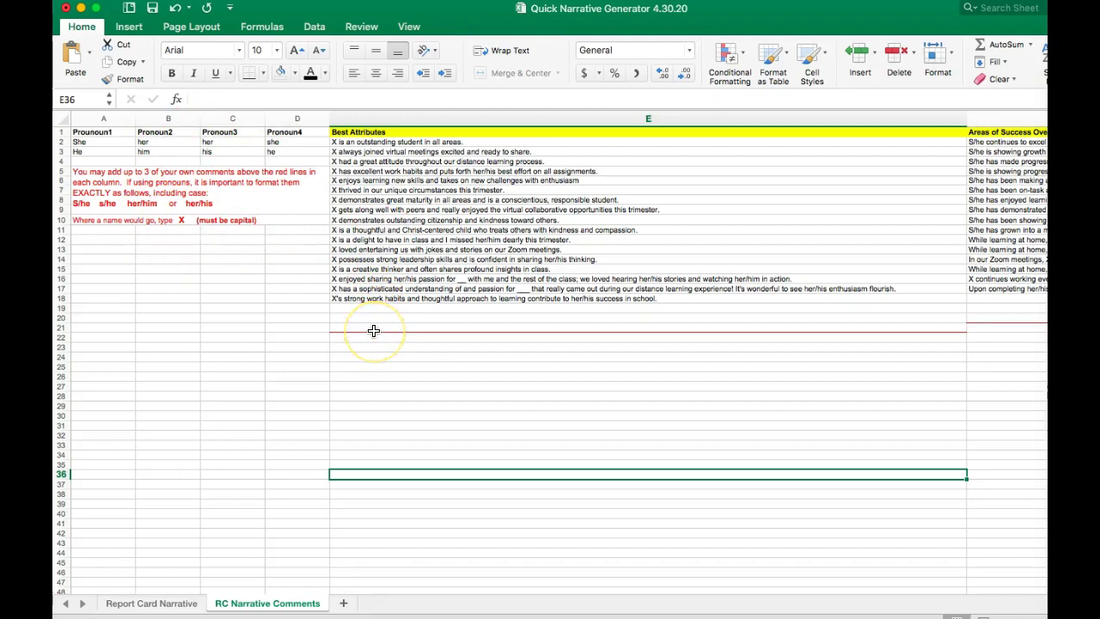
scroll(374, 330, "right", 5)
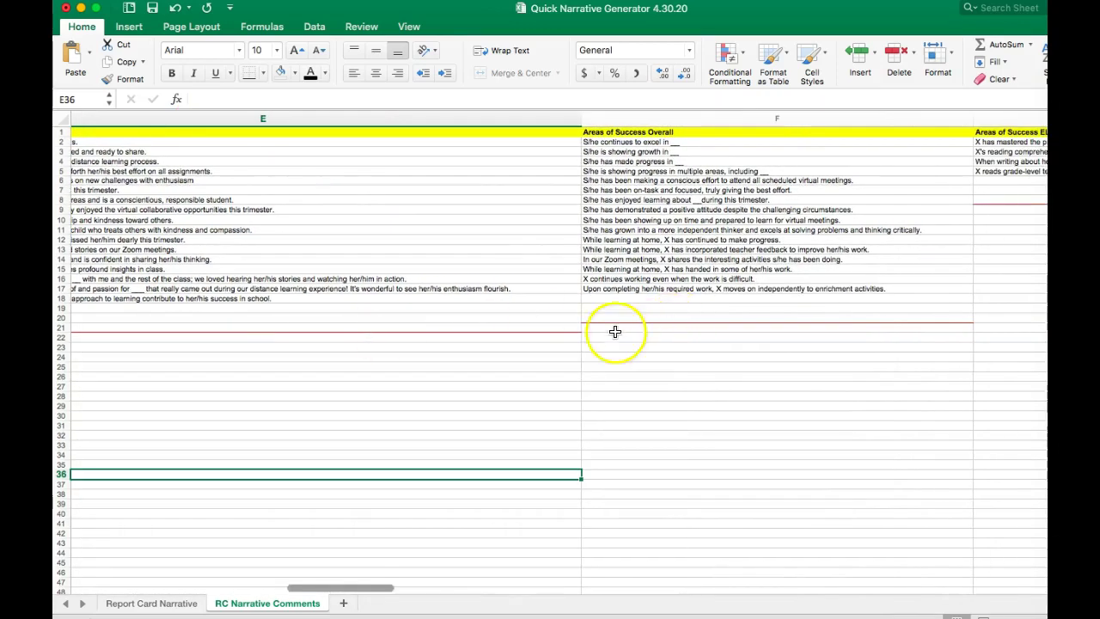
scroll(931, 334, "right", 3)
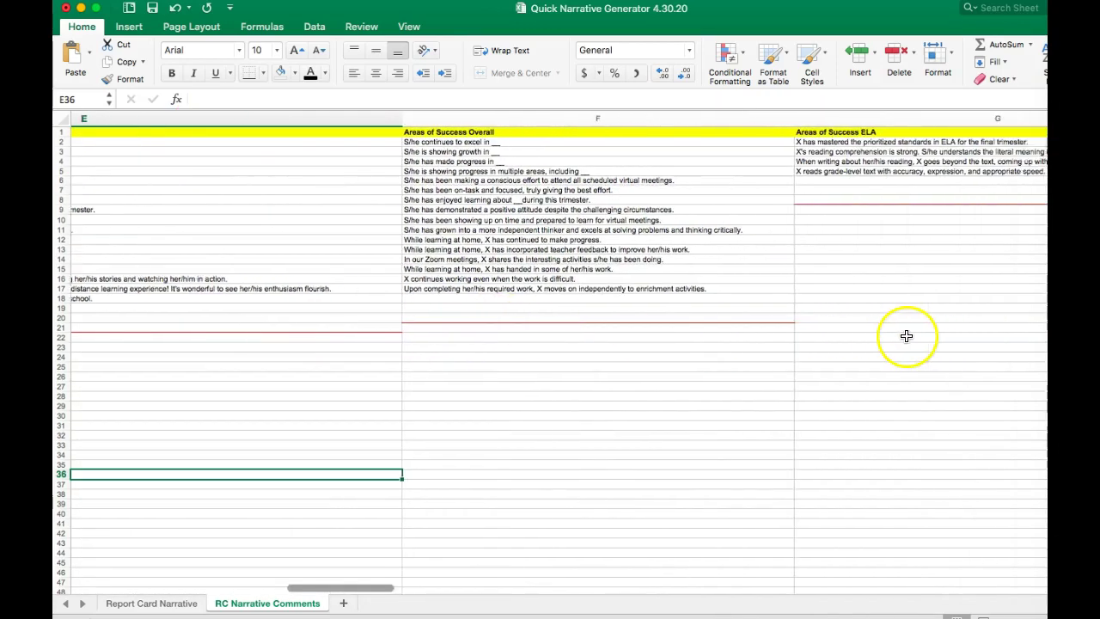
scroll(906, 336, "right", 1)
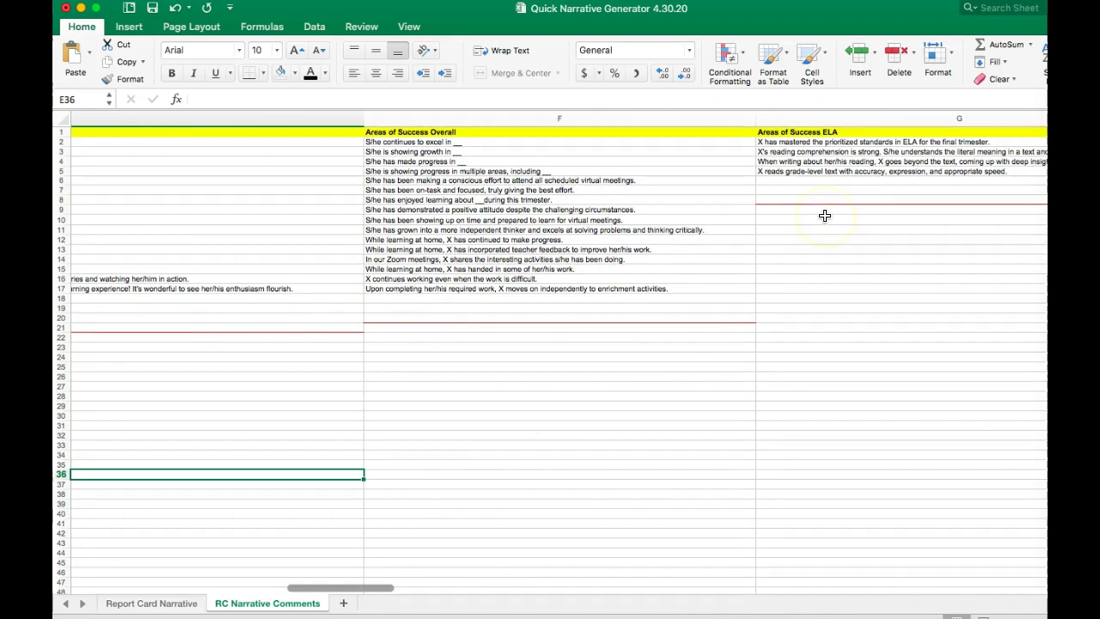
scroll(824, 214, "right", 5)
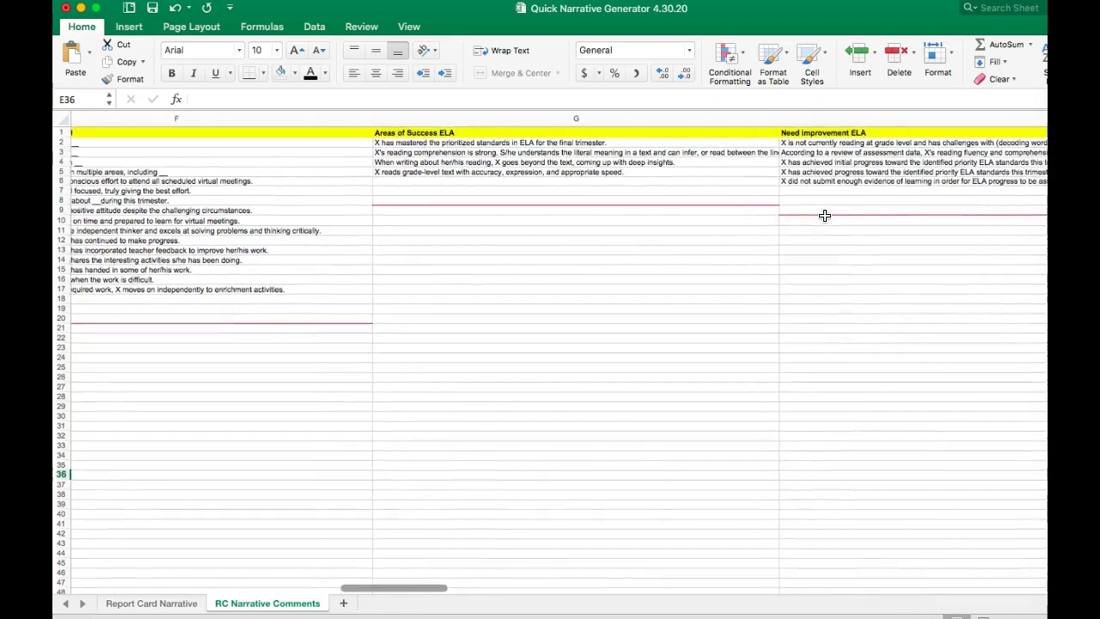
scroll(824, 215, "right", 3)
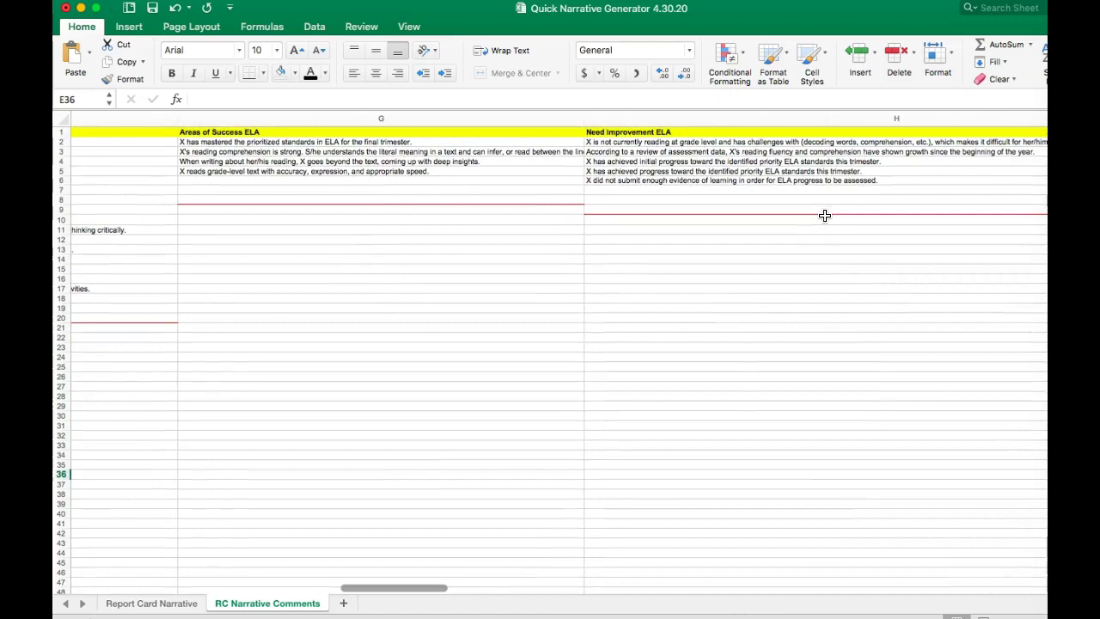
scroll(824, 215, "right", 7)
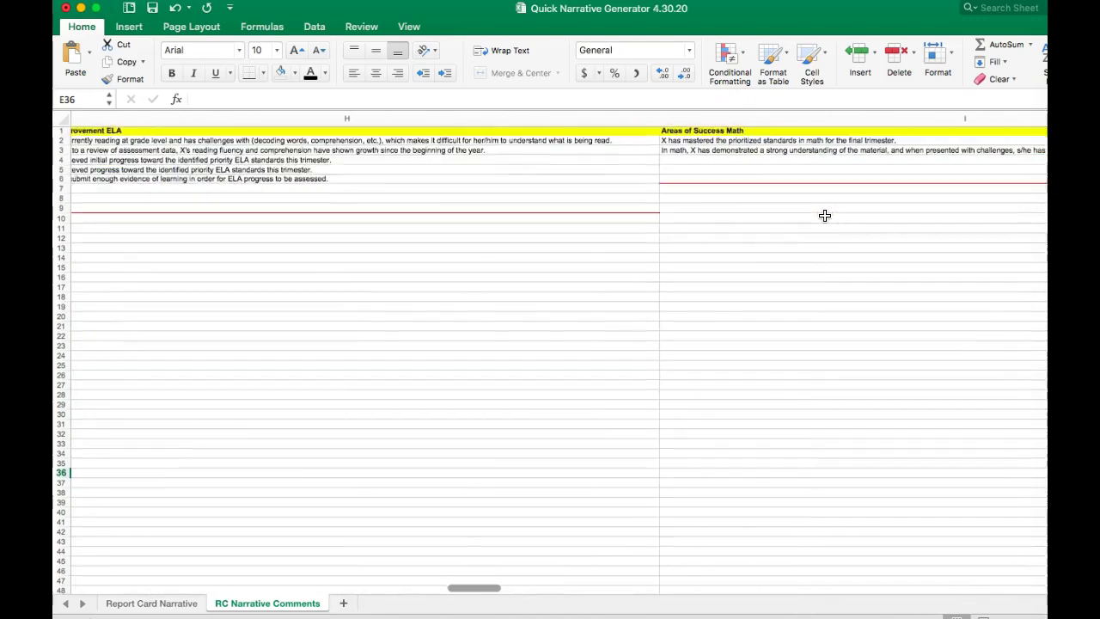
scroll(824, 215, "left", 15)
scroll(824, 215, "down", 1)
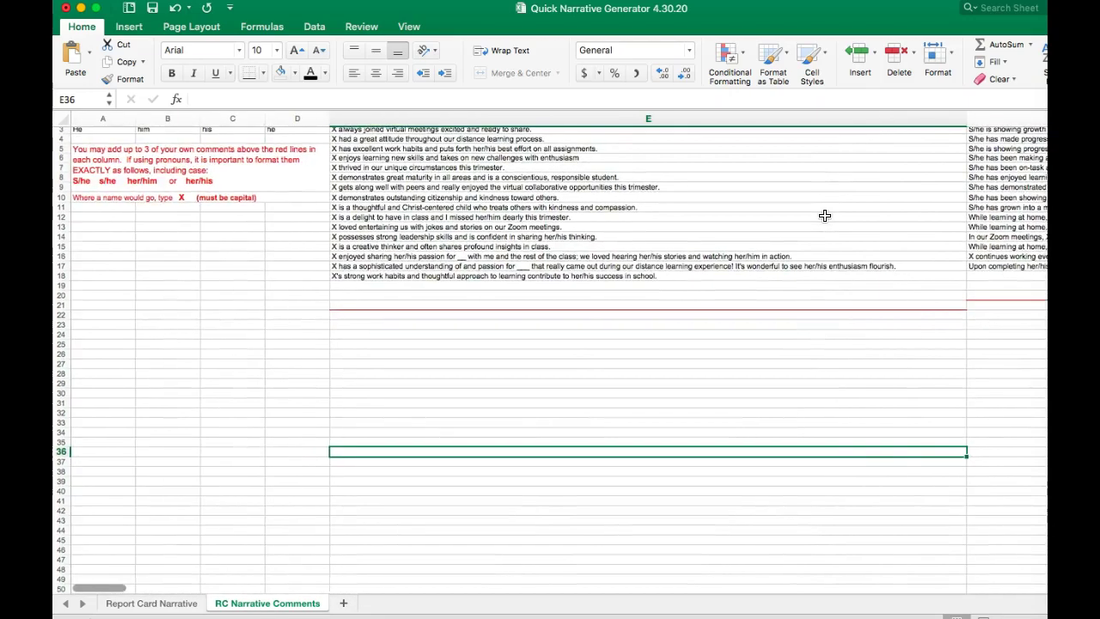
scroll(824, 214, "up", 2)
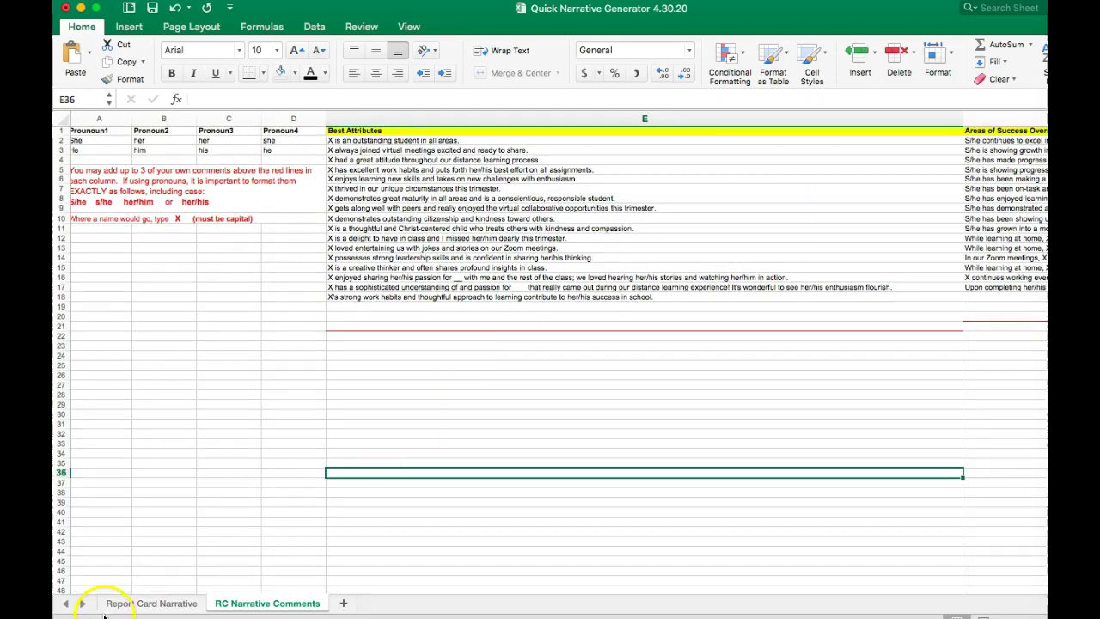
left_click(125, 603)
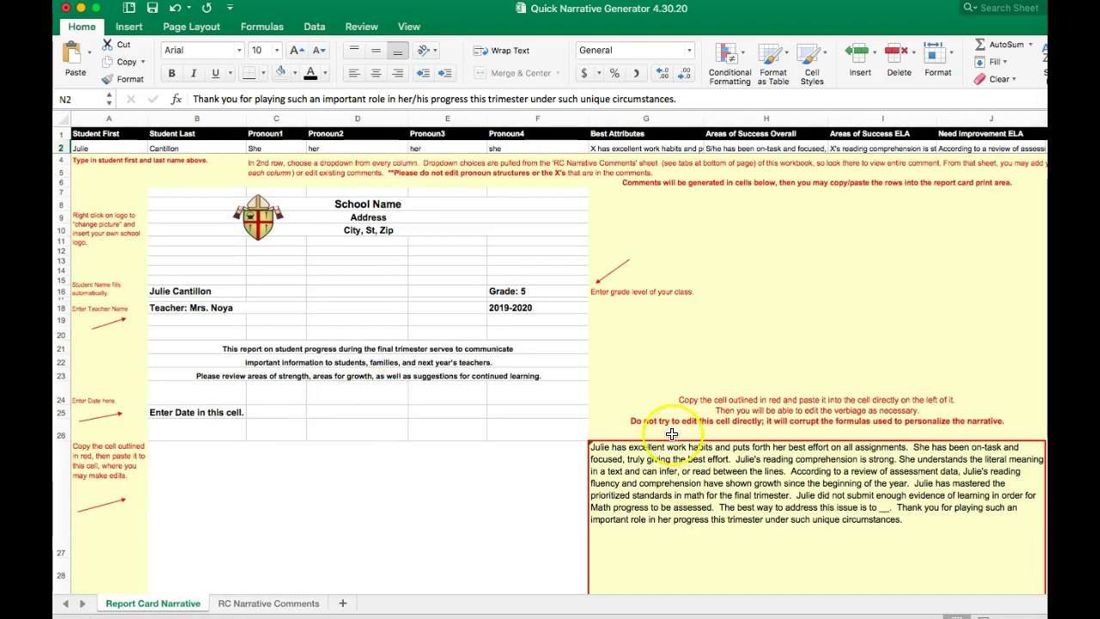
- Copy the generated narrative from G27 and paste it as editable text into B27
left_click(773, 463)
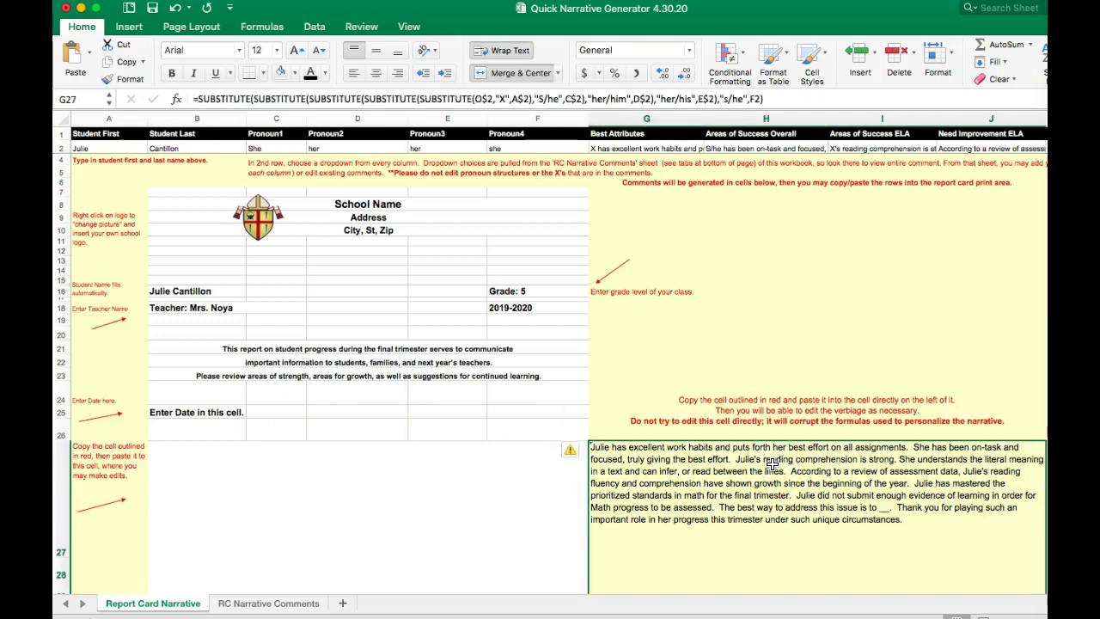
key("super+c")
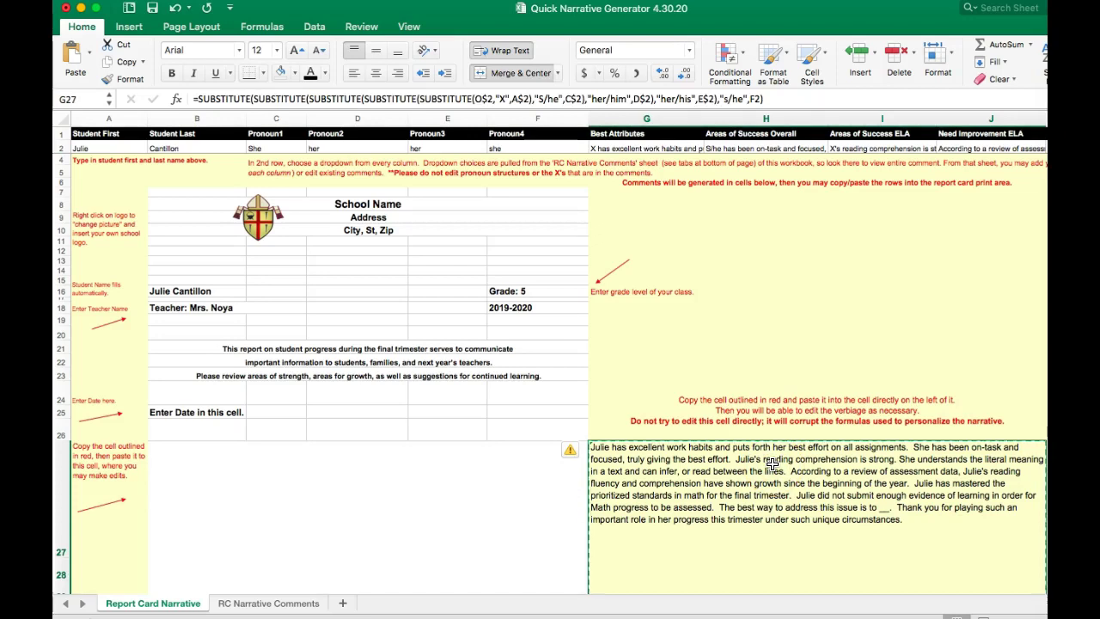
left_click(442, 494)
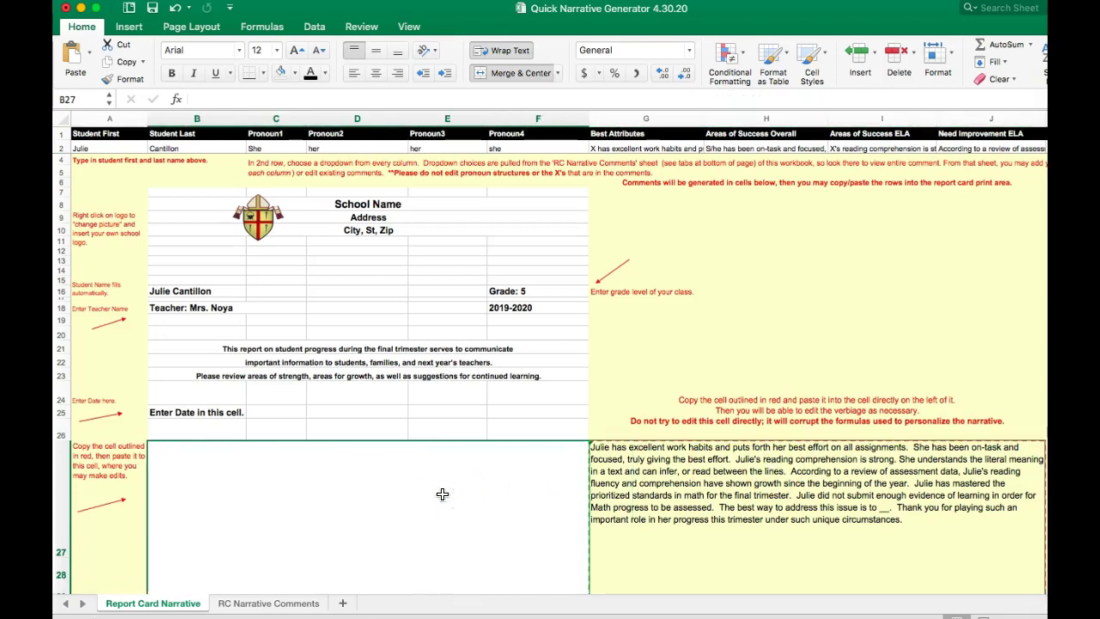
key("super+v")
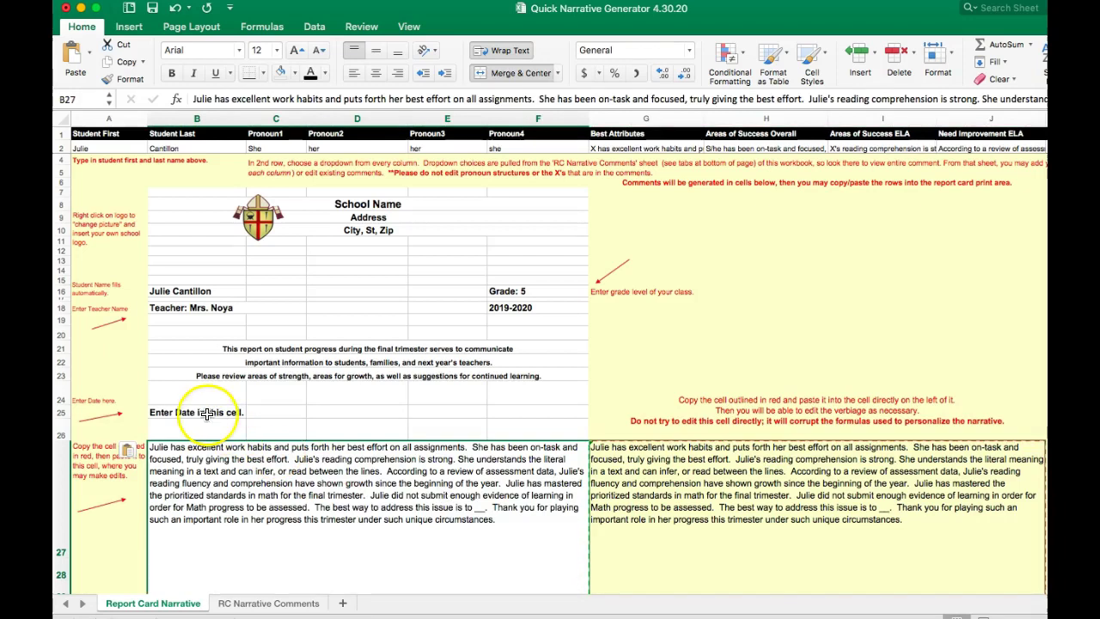
- Replace the date placeholder in B25 with June 14, showing 14-Jun-20
double_click(202, 412)
left_click(243, 413)
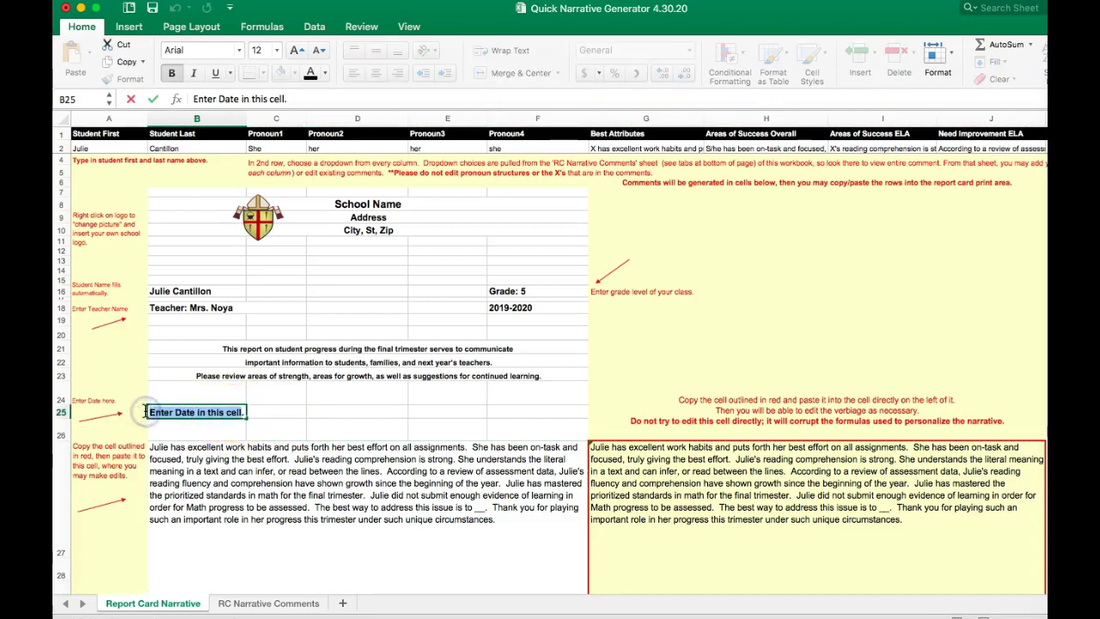
type("June 14, 20")
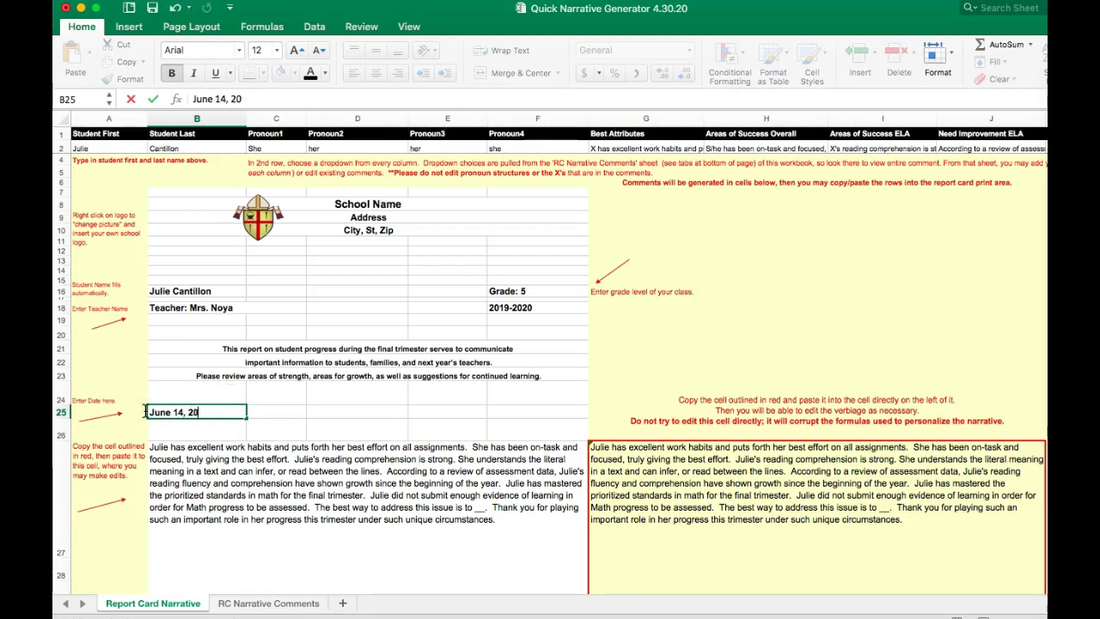
key("Return")
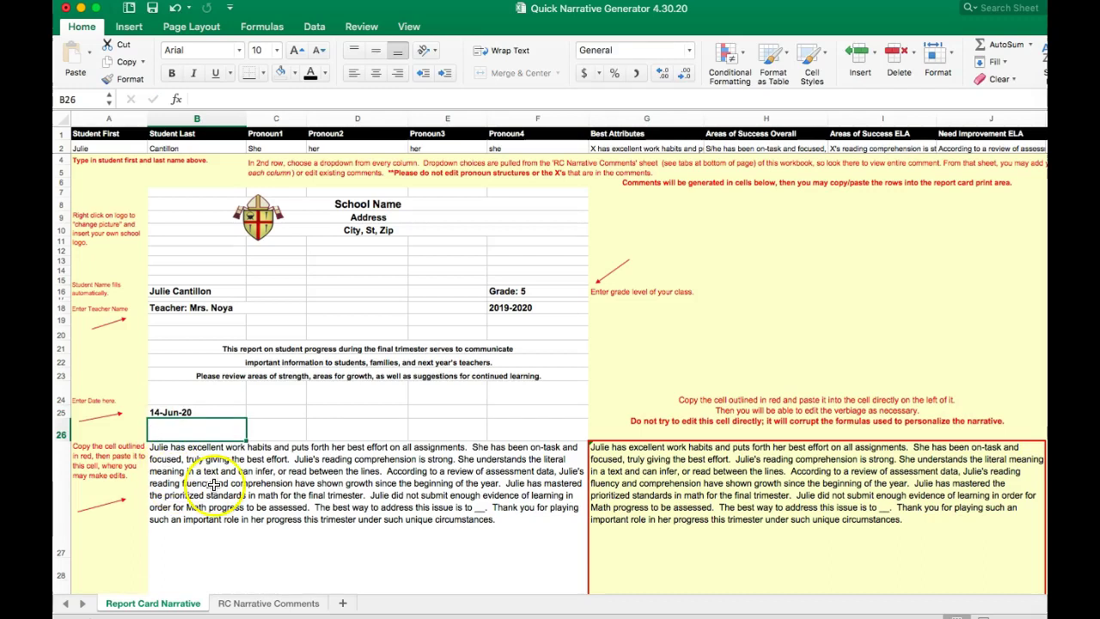
- Fill the blank in B27's narrative with 'practice with her over the summer.'
left_click(343, 501)
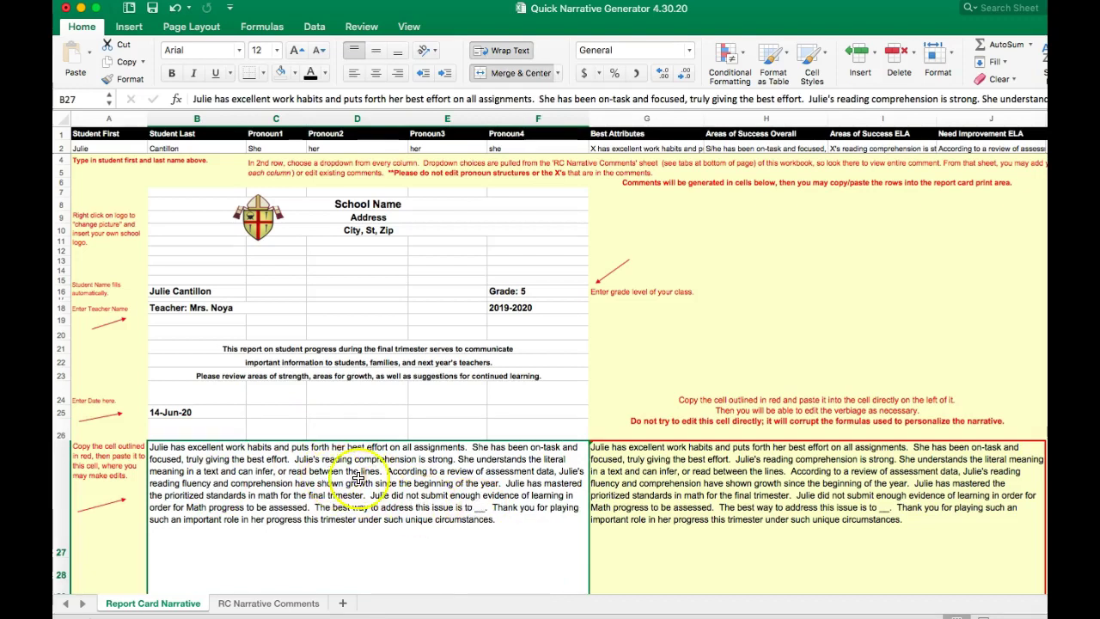
double_click(475, 507)
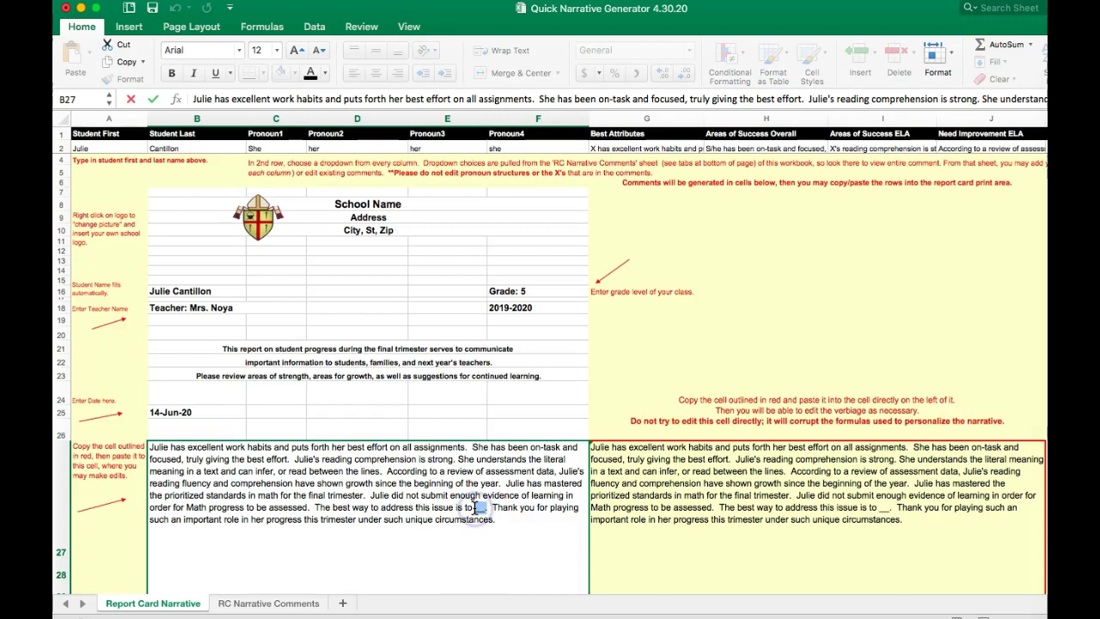
key("BackSpace")
type("practi")
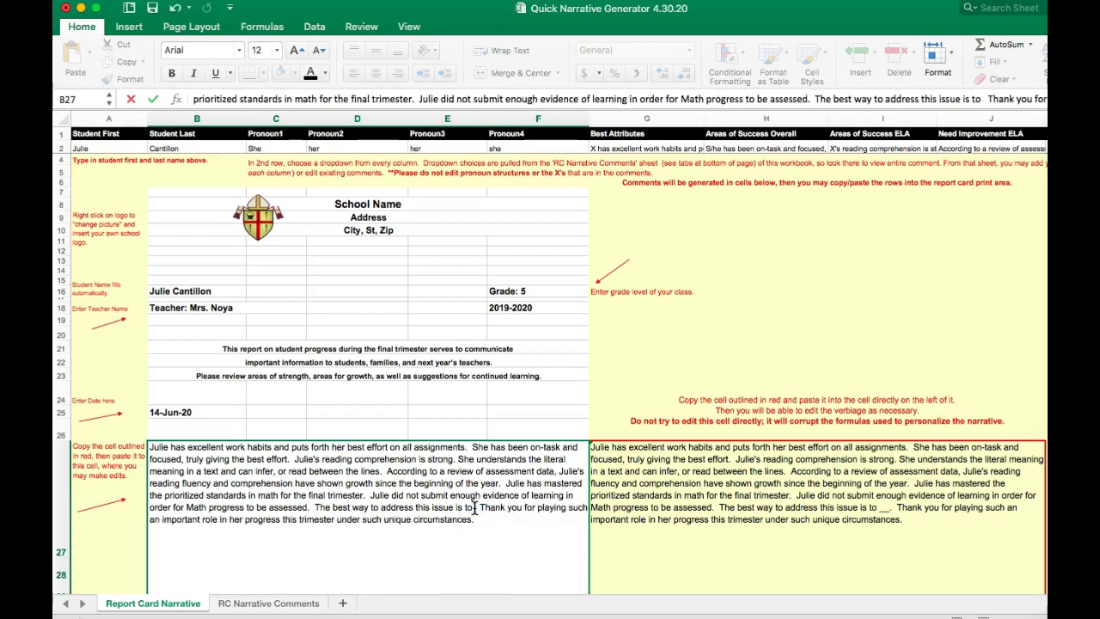
type("ce with")
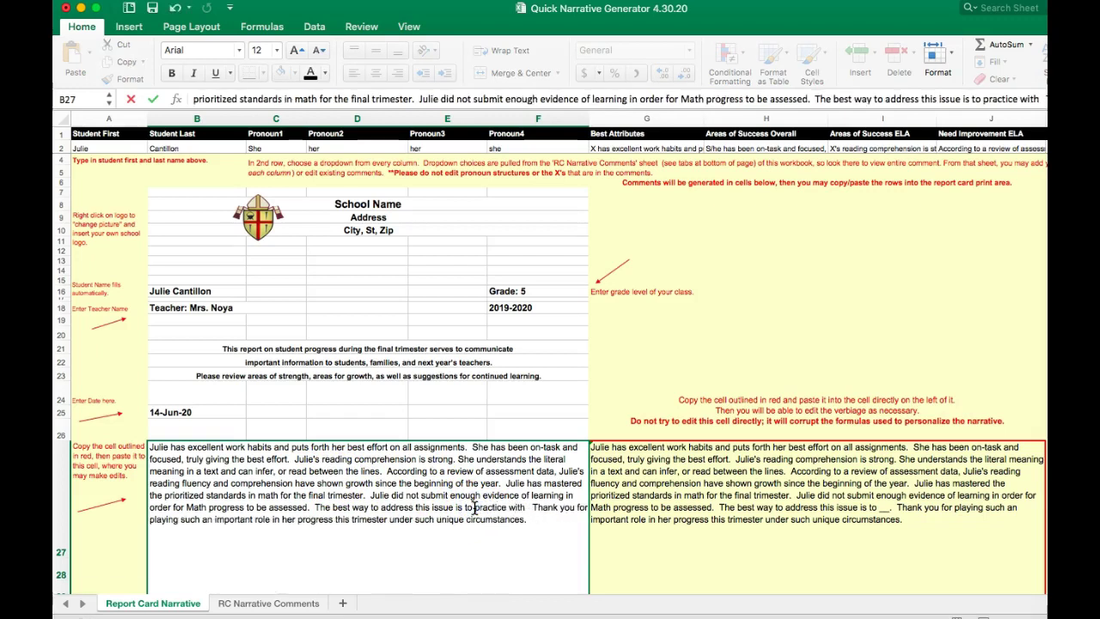
type(" her ofver ")
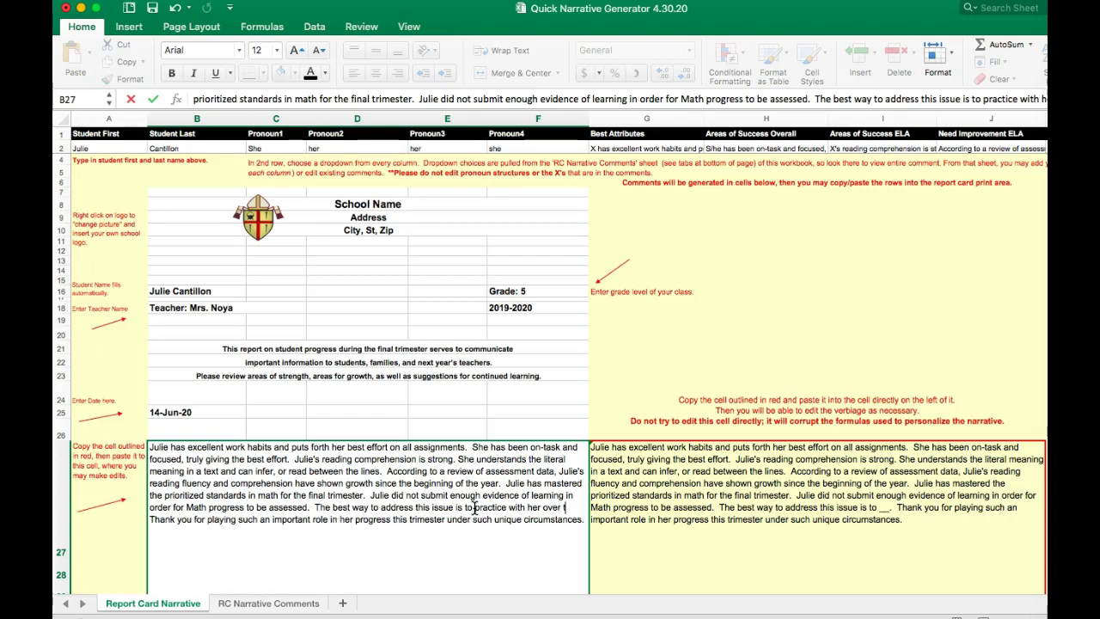
type("the summer.")
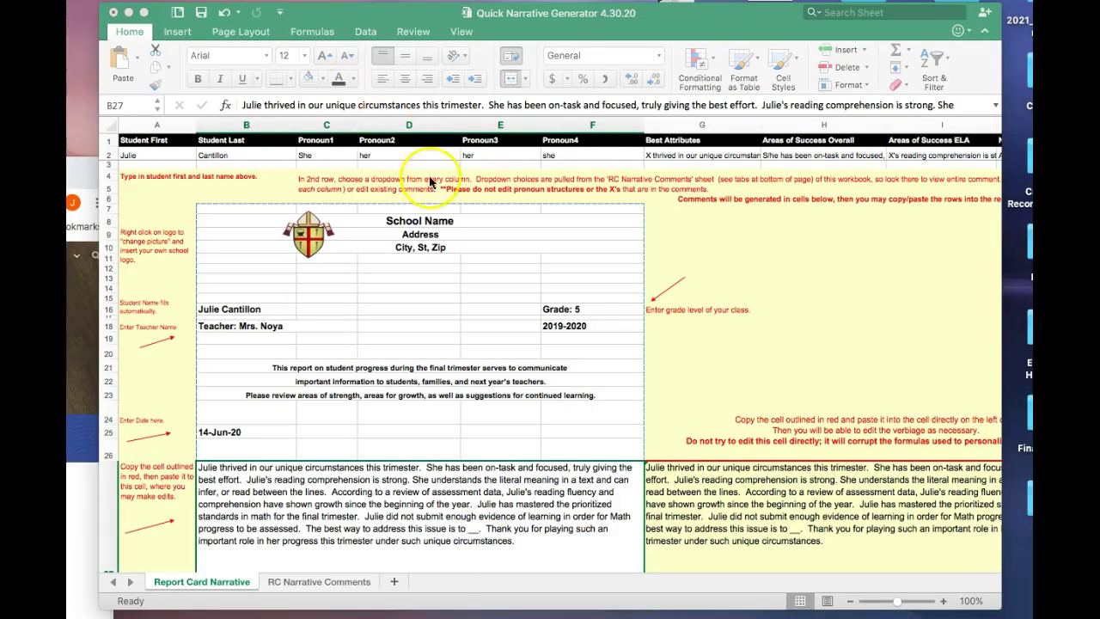
- Save the sheet as a PDF on the Desktop, named with the student's name and 4.30.20
left_click(306, 16)
left_click(129, 2)
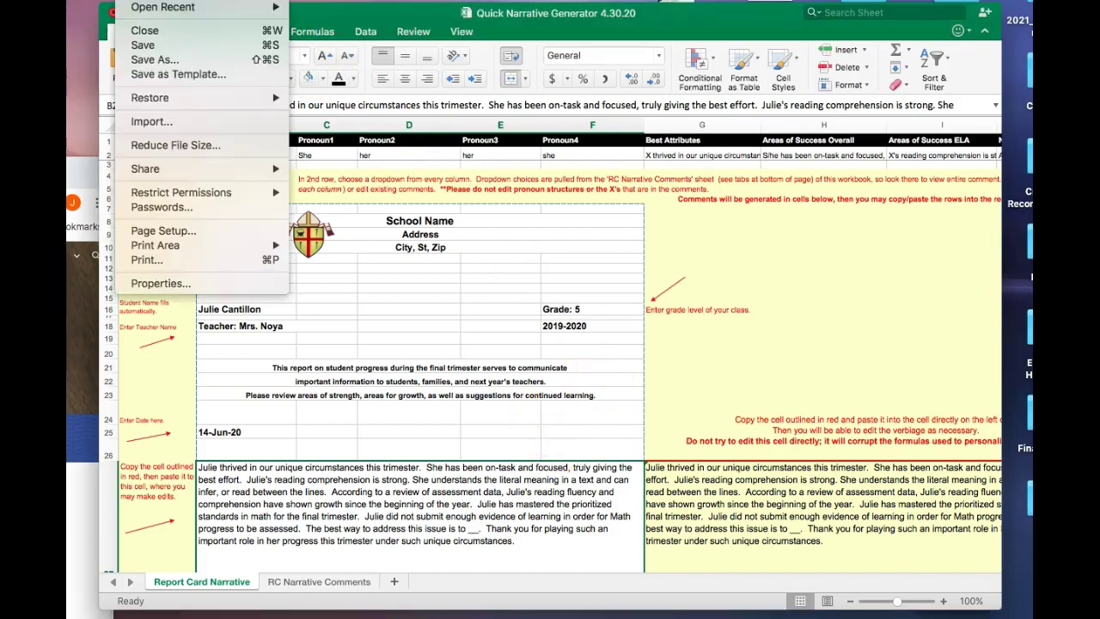
left_click(142, 58)
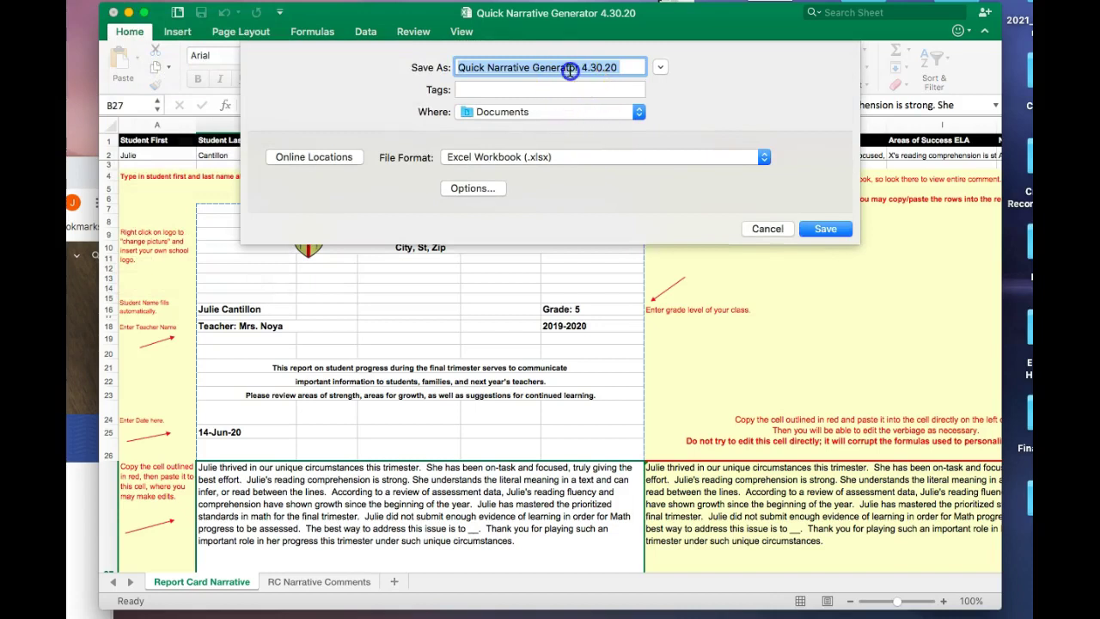
left_click(579, 68)
left_click_drag(580, 67, 460, 81)
type("Cantillon, Julie")
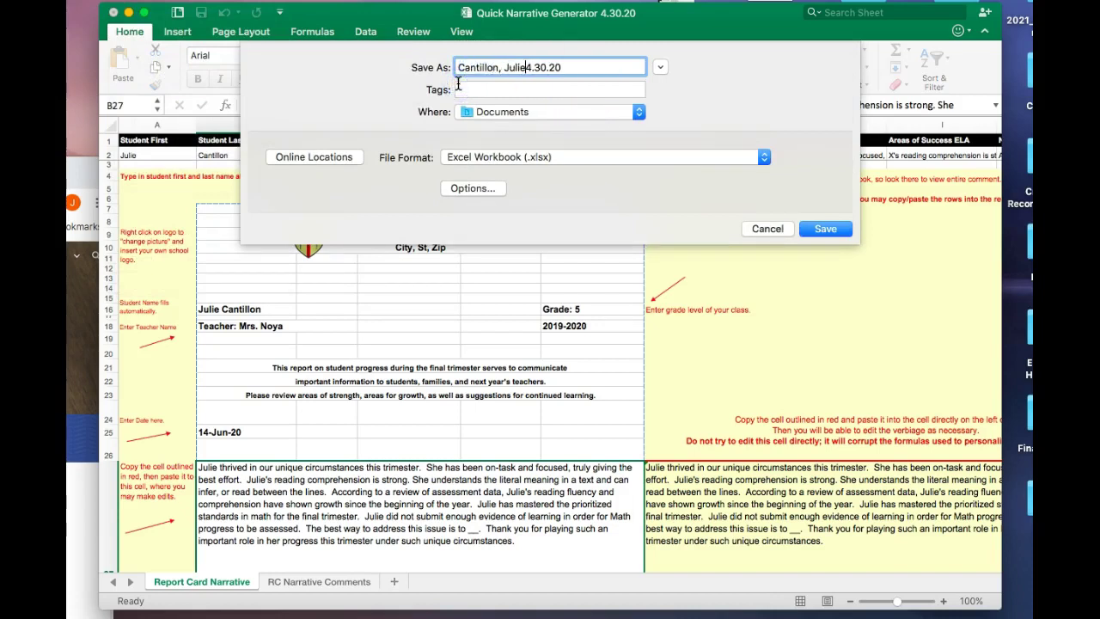
left_click(486, 114)
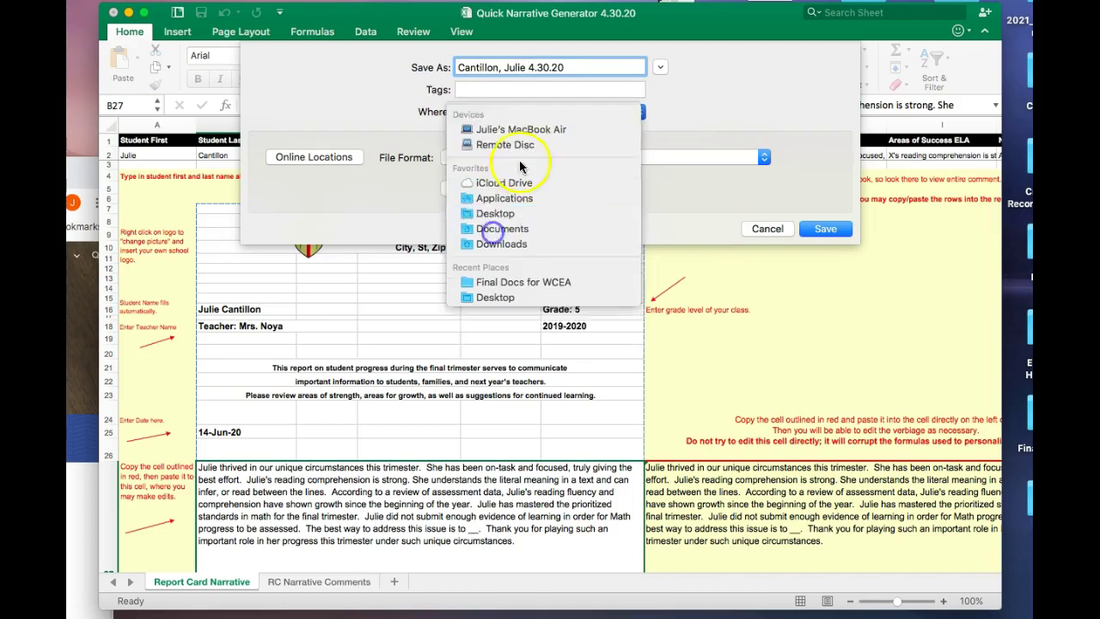
left_click(494, 232)
left_click(535, 156)
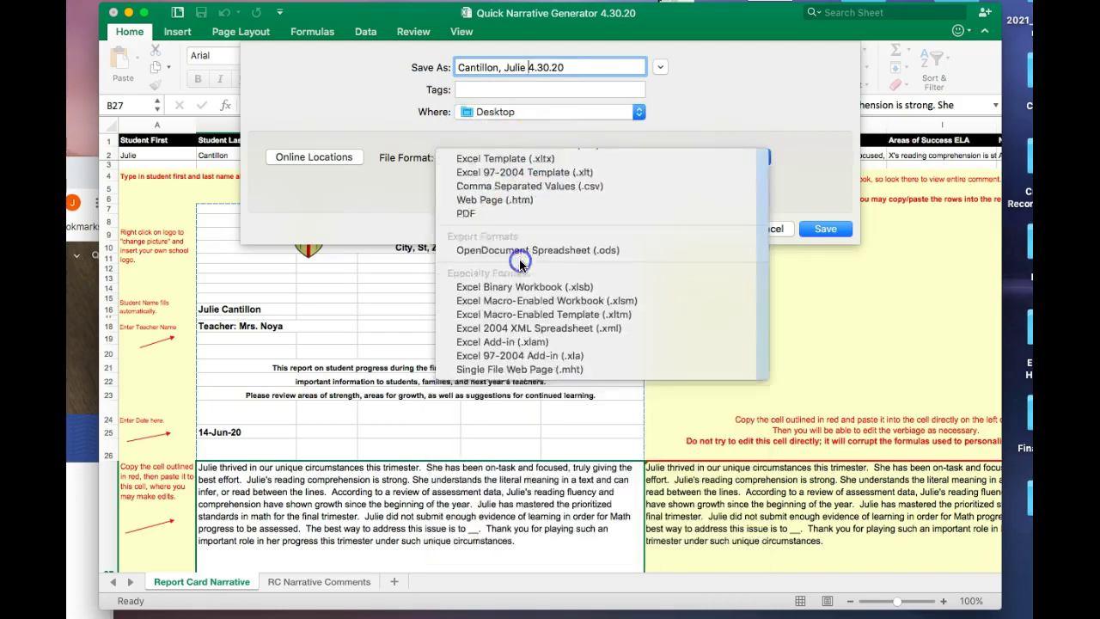
left_click(524, 226)
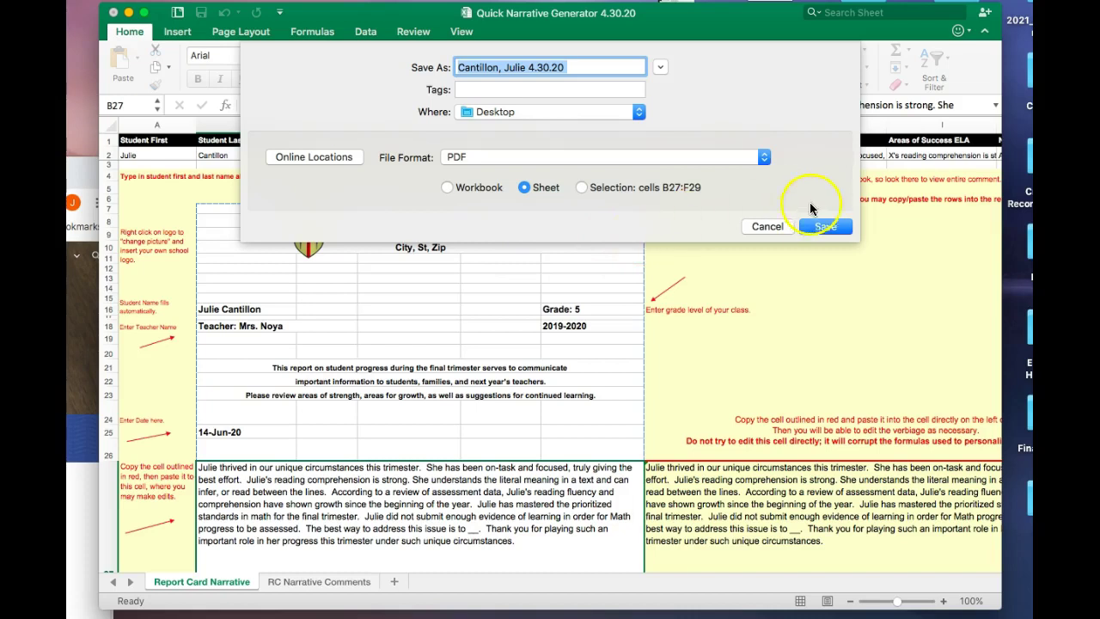
left_click(824, 227)
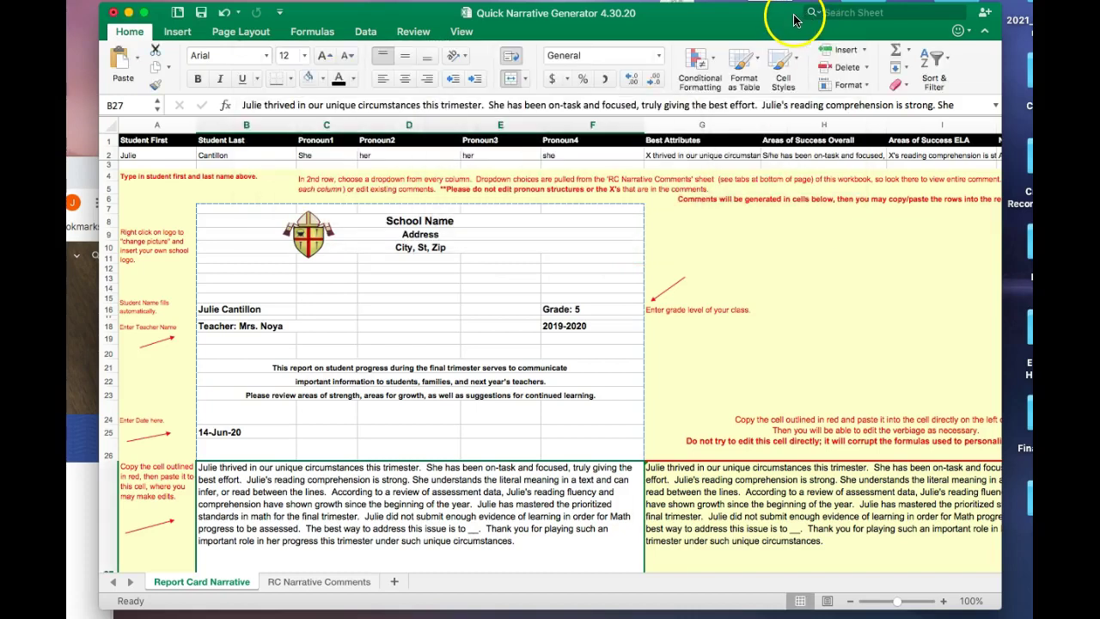
- Move Excel aside and open the saved report-card PDF from the Desktop in Preview
left_click_drag(789, 14, 555, 148)
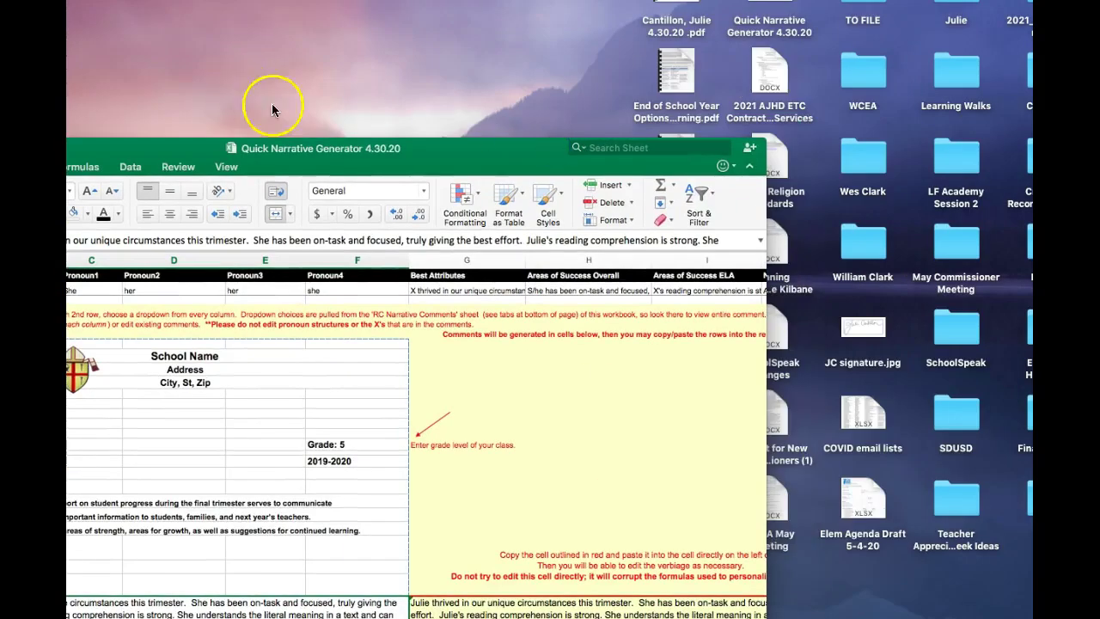
left_click_drag(466, 152, 383, 129)
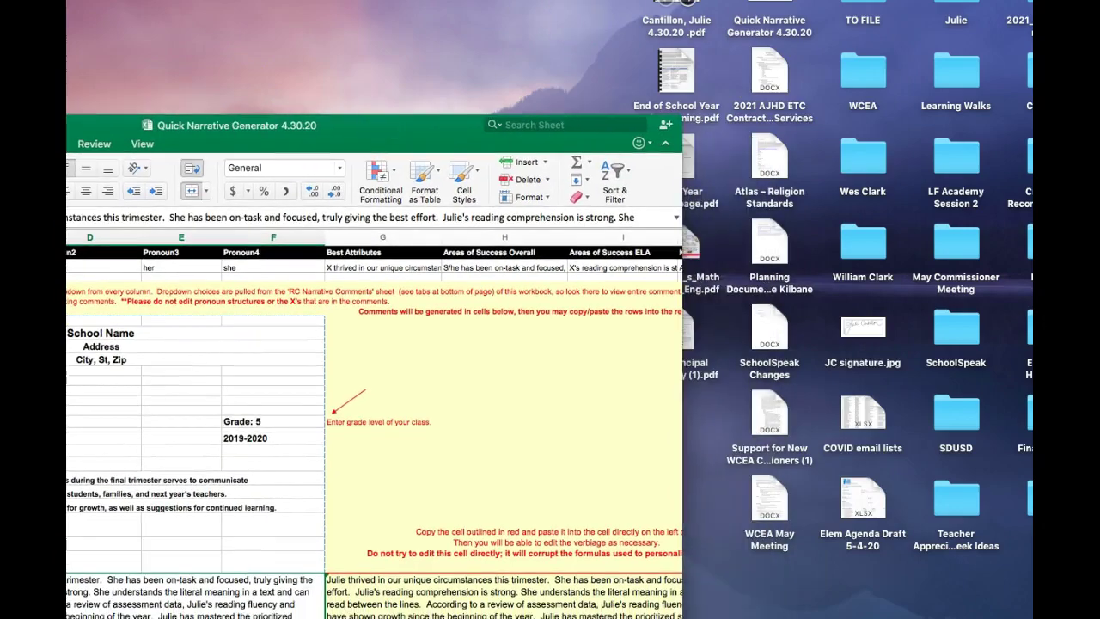
double_click(676, 19)
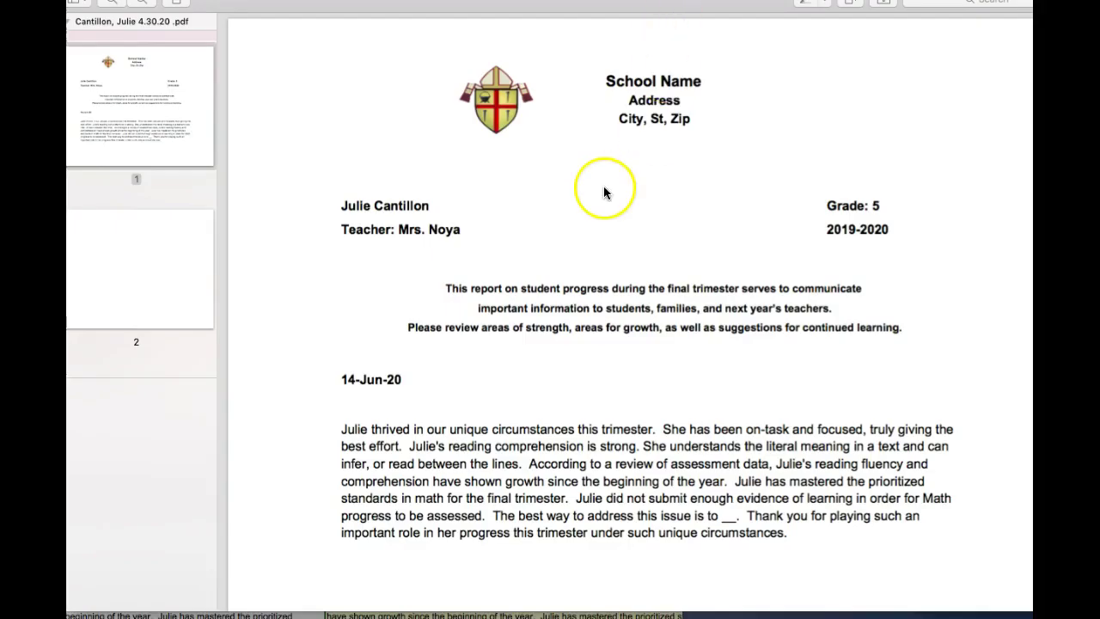